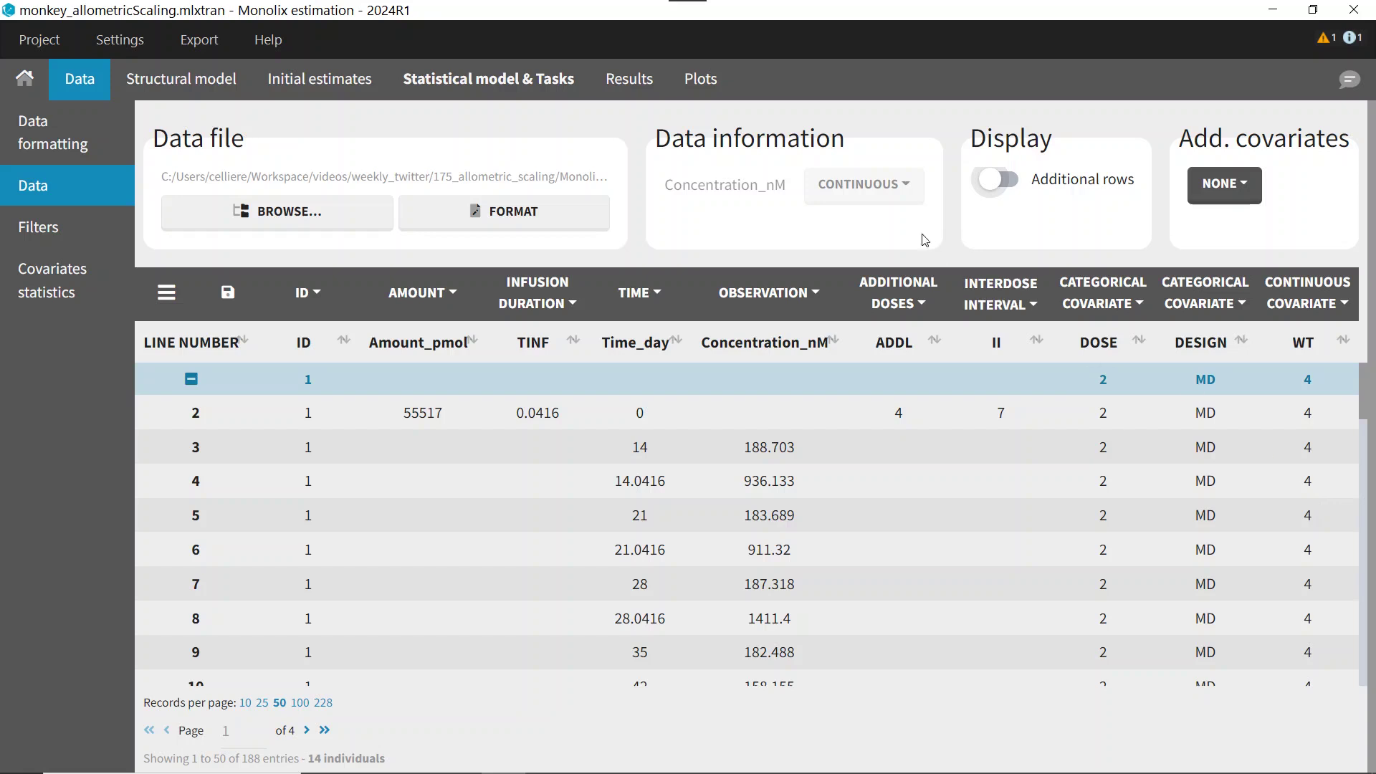
Go to Statistical model & Tasks, showing logWT on Cl, V1, Q and V2
left_click(502, 83)
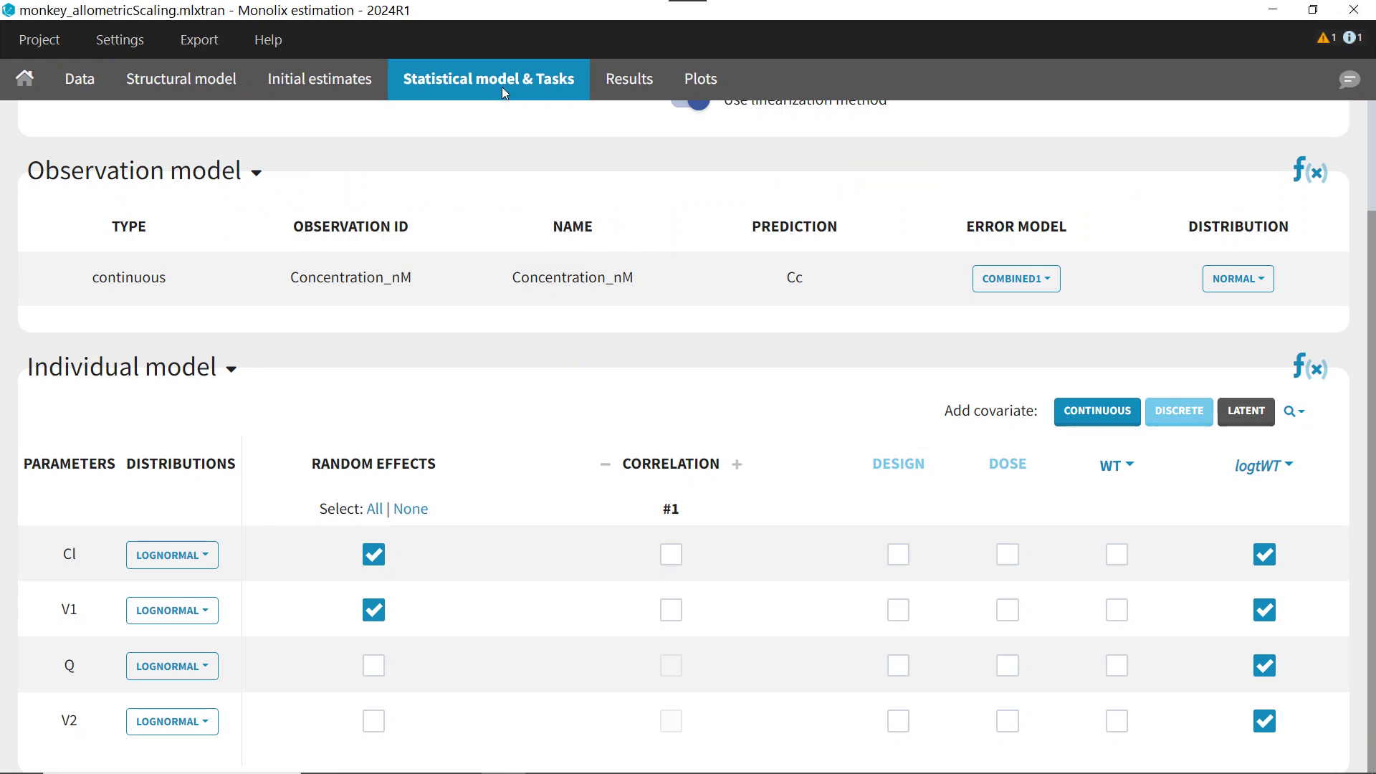
Check the logtWT covariate formula log(WT/4) and close it unchanged
left_click(1247, 470)
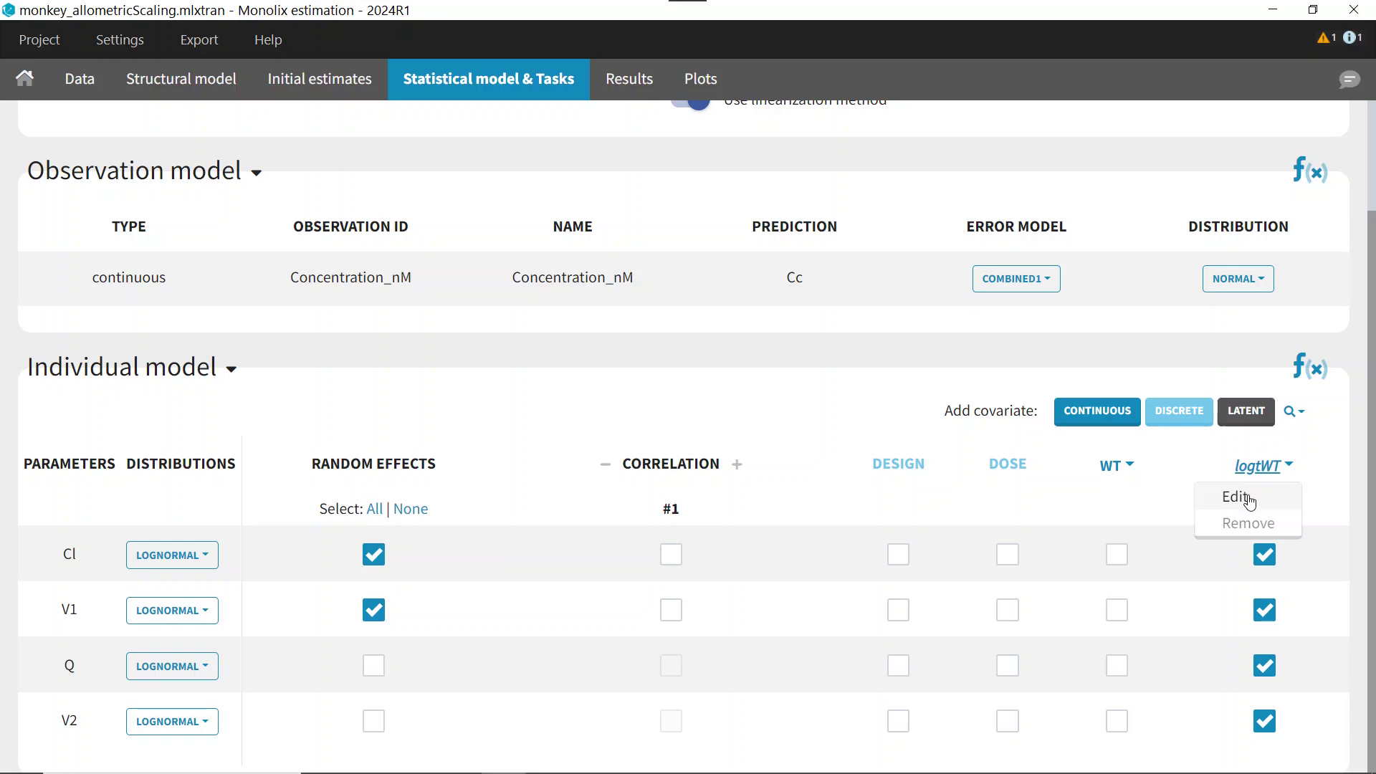
left_click(1245, 505)
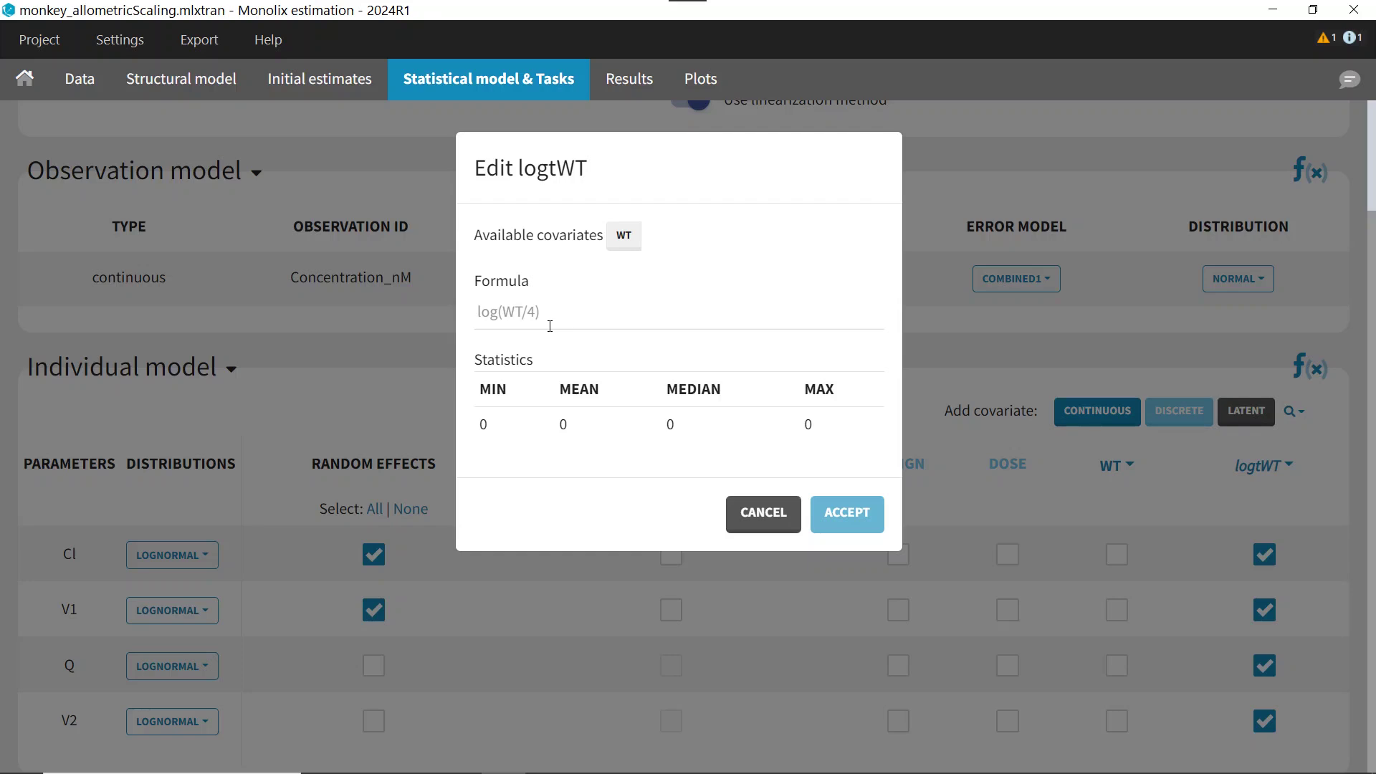
left_click(733, 513)
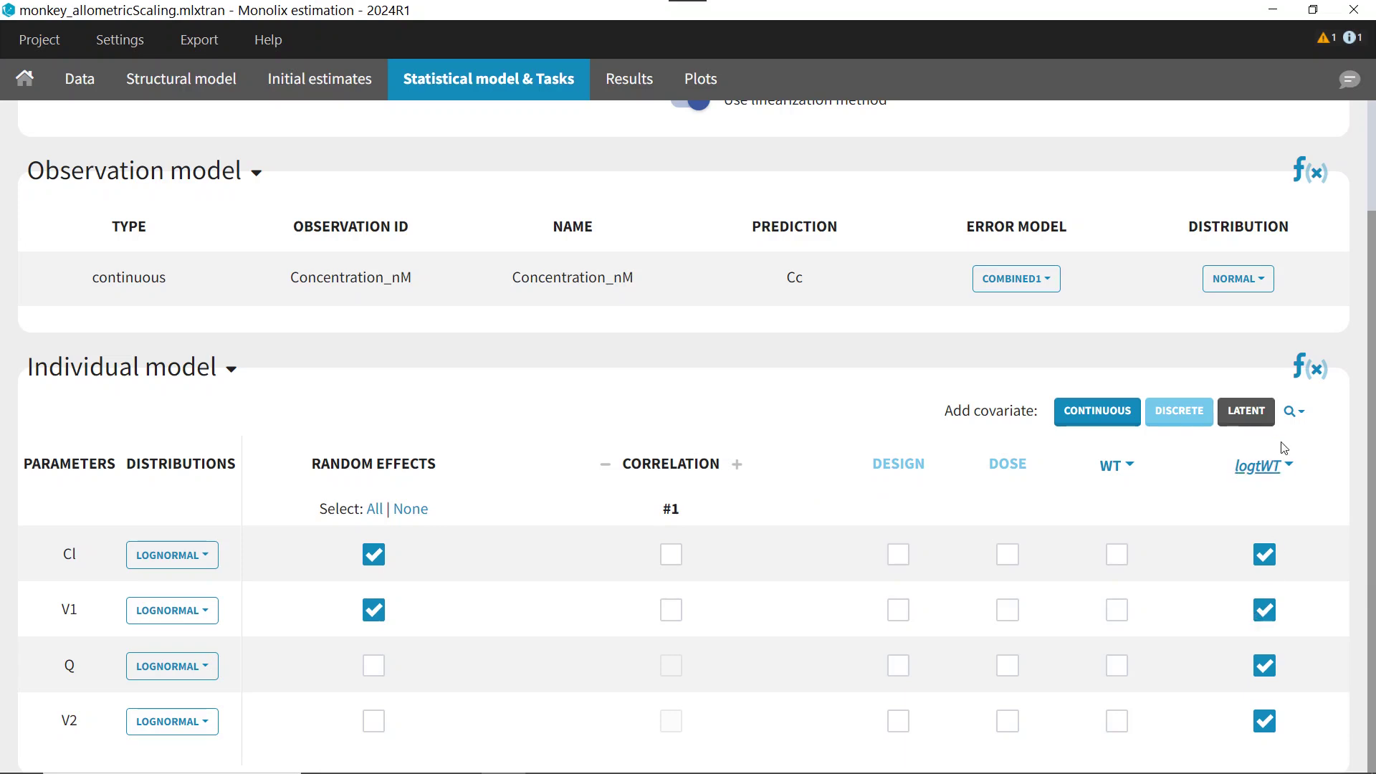
Display the individual model equations, then show the fixed-coefficients slide full screen
left_click(1302, 382)
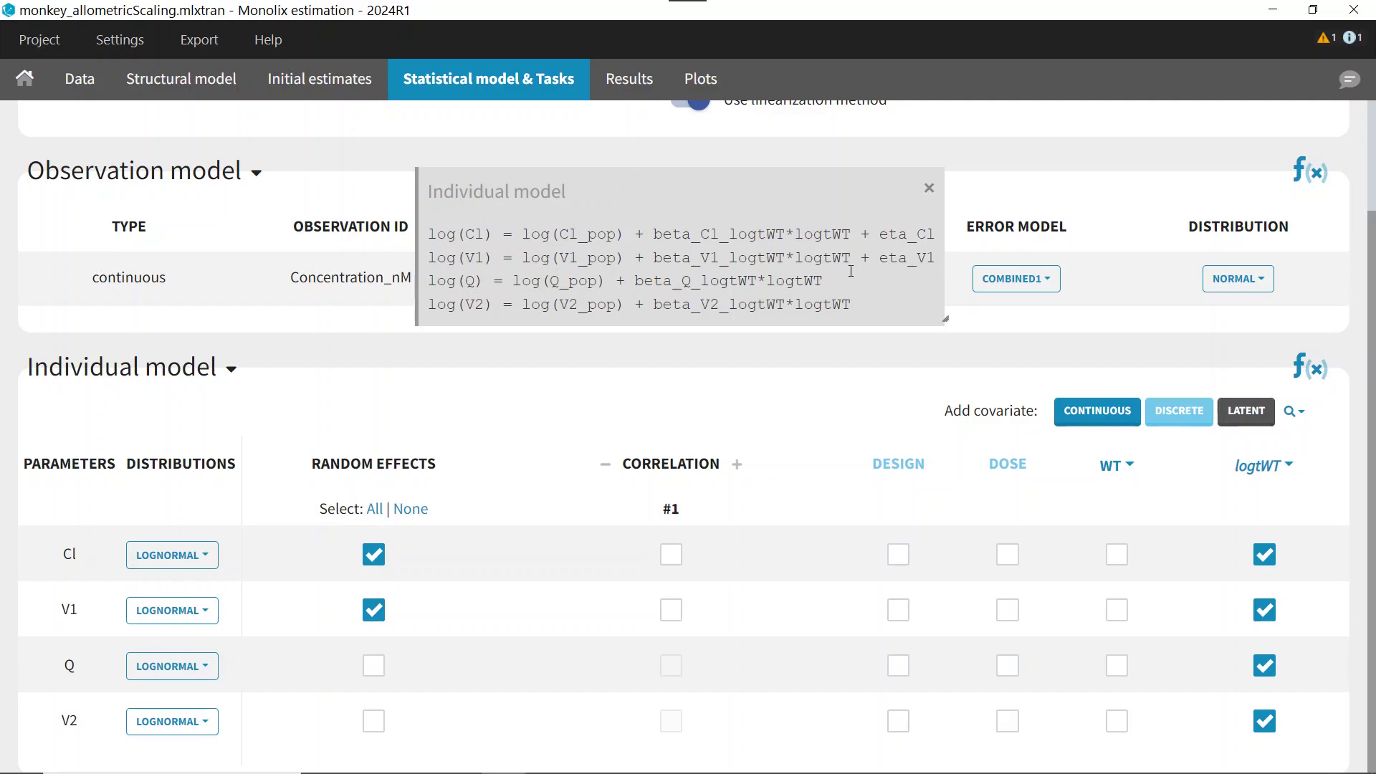
key("super+Tab")
left_click(824, 292)
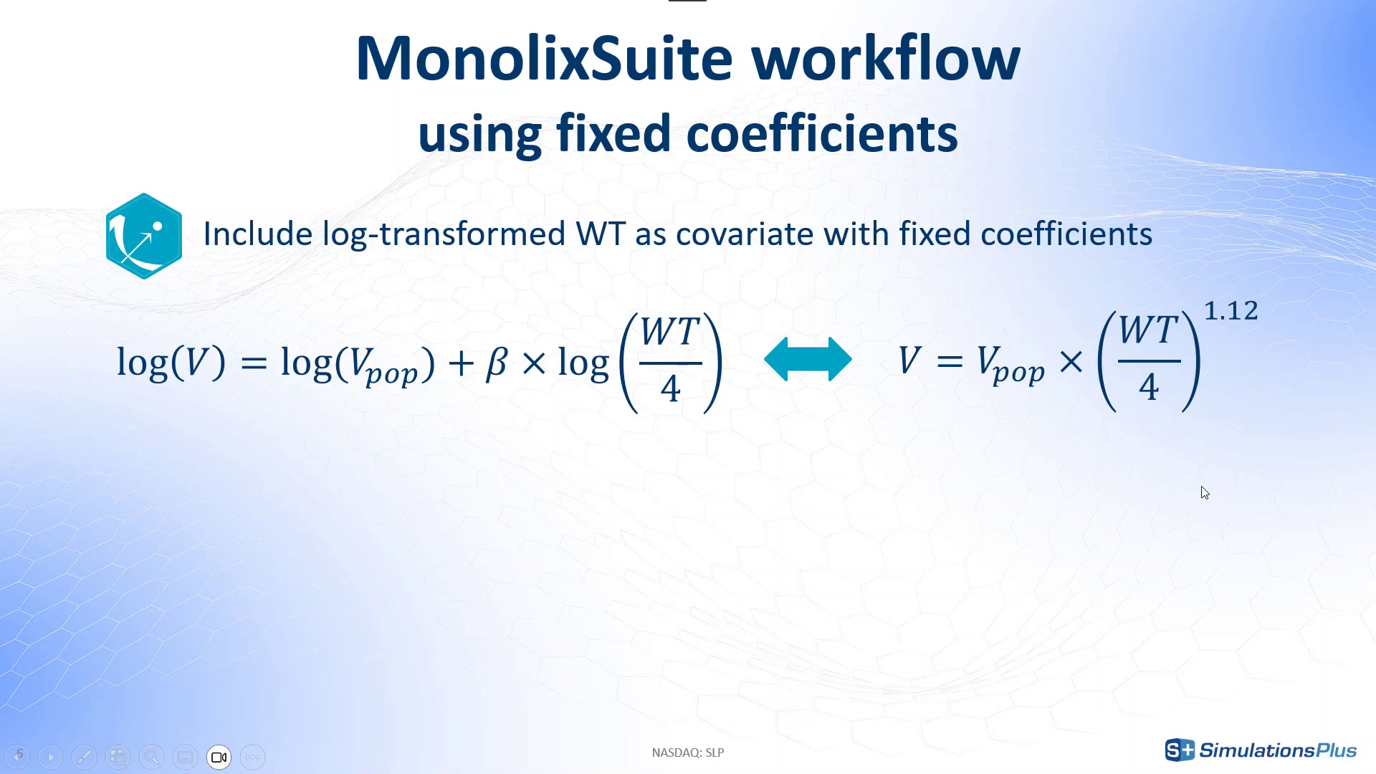
Return from PowerPoint to Monolix, where logtWT applies to all four parameters
key("alt+Tab")
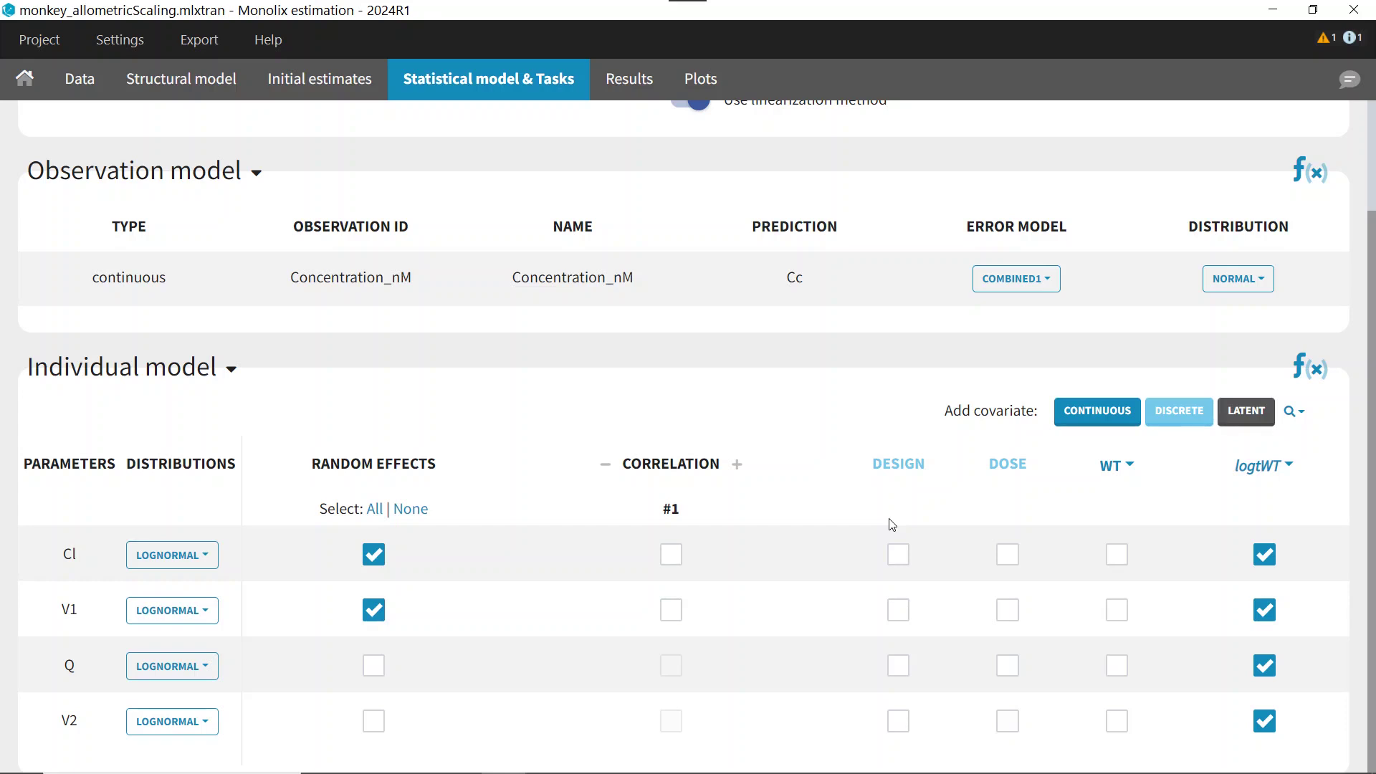
left_click(343, 91)
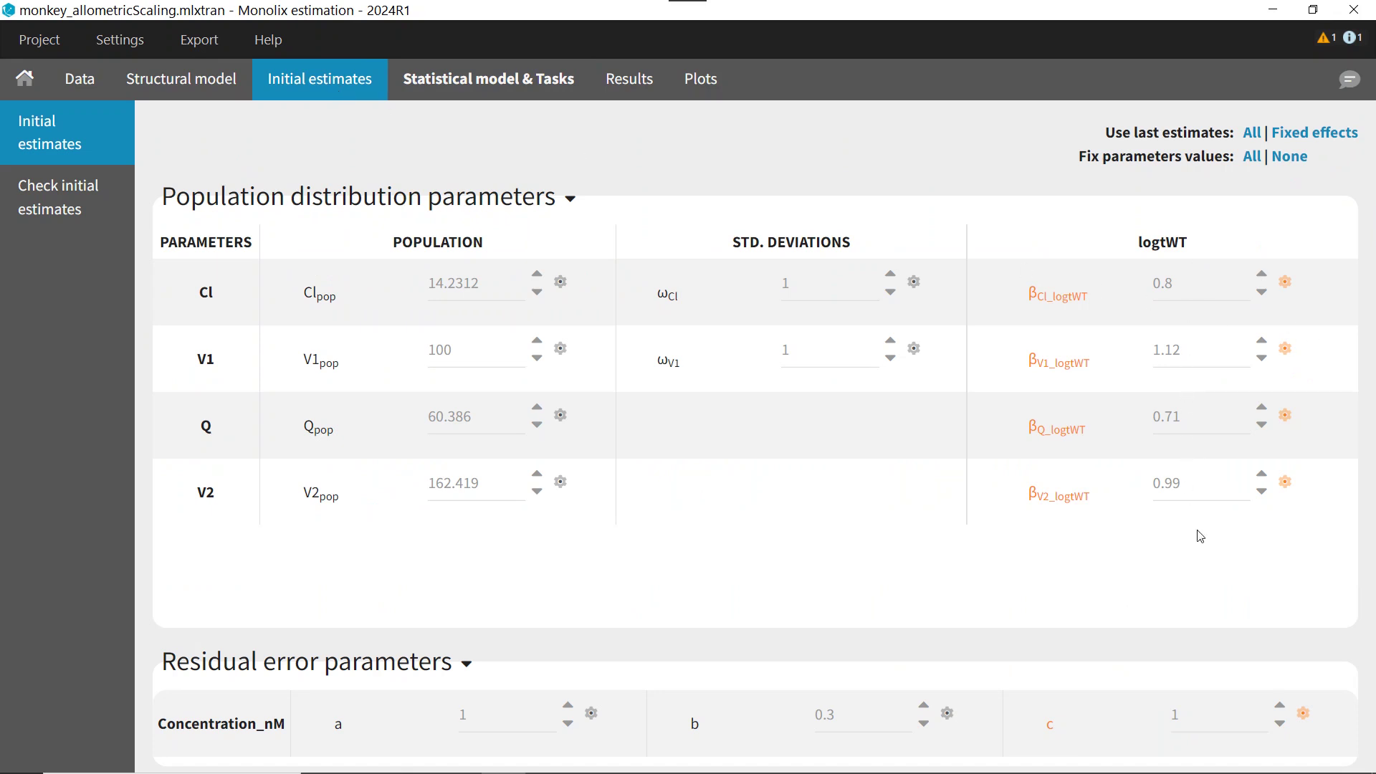
left_click(1285, 282)
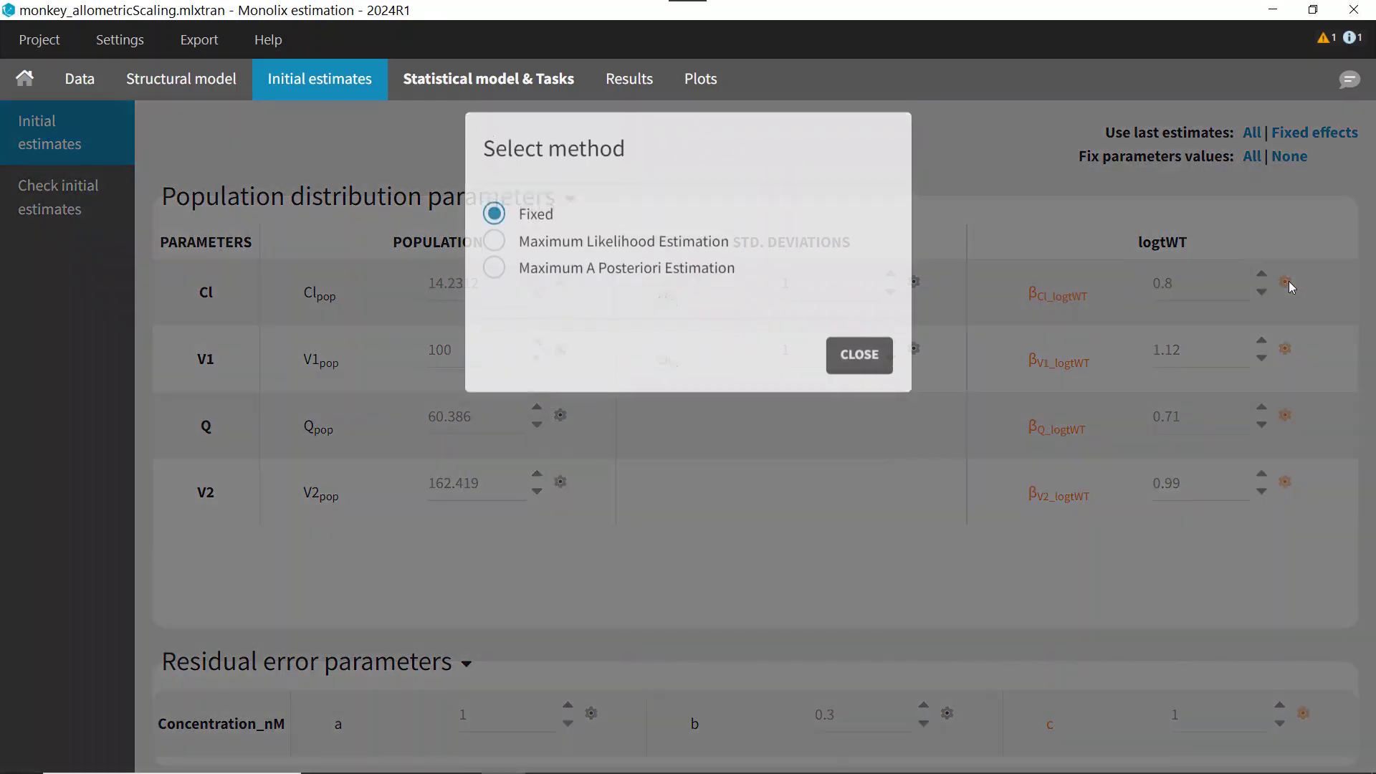
left_click(851, 378)
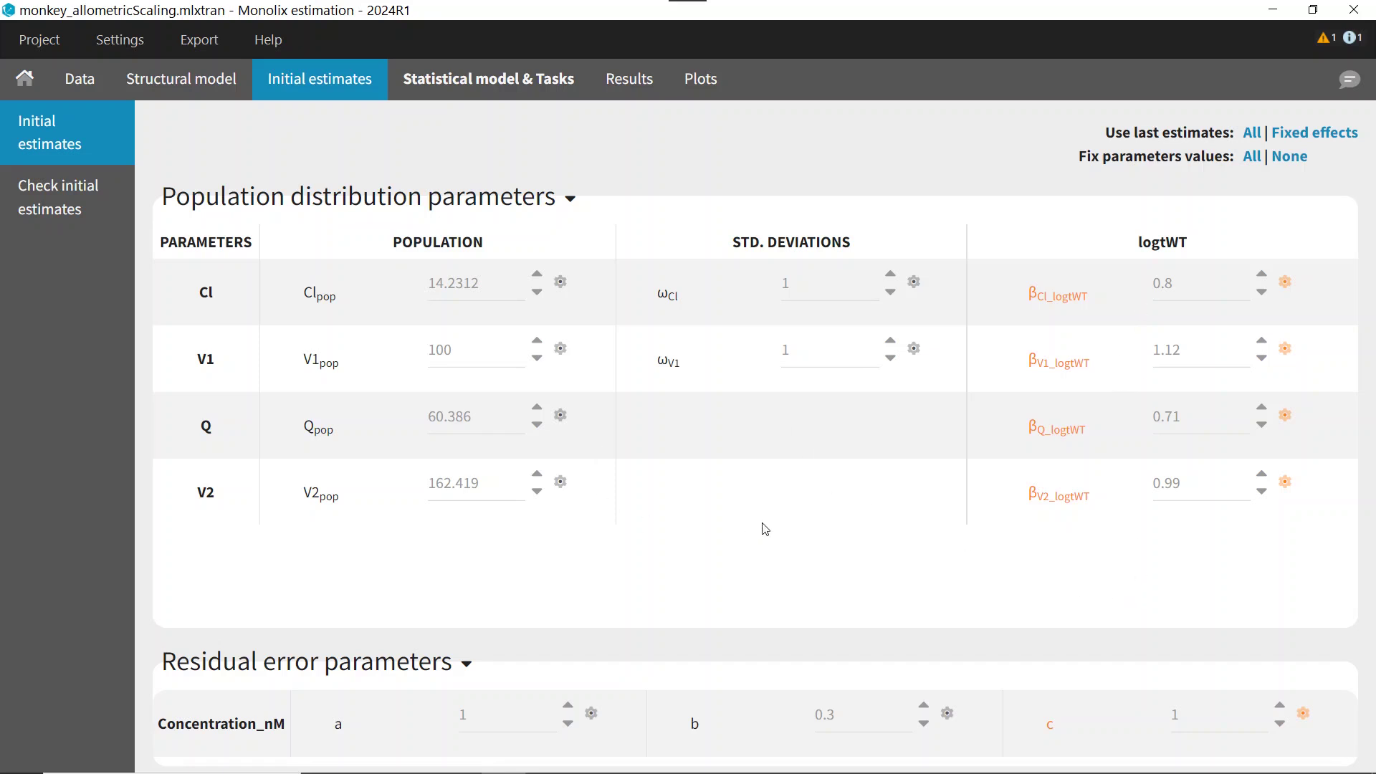
left_click(488, 79)
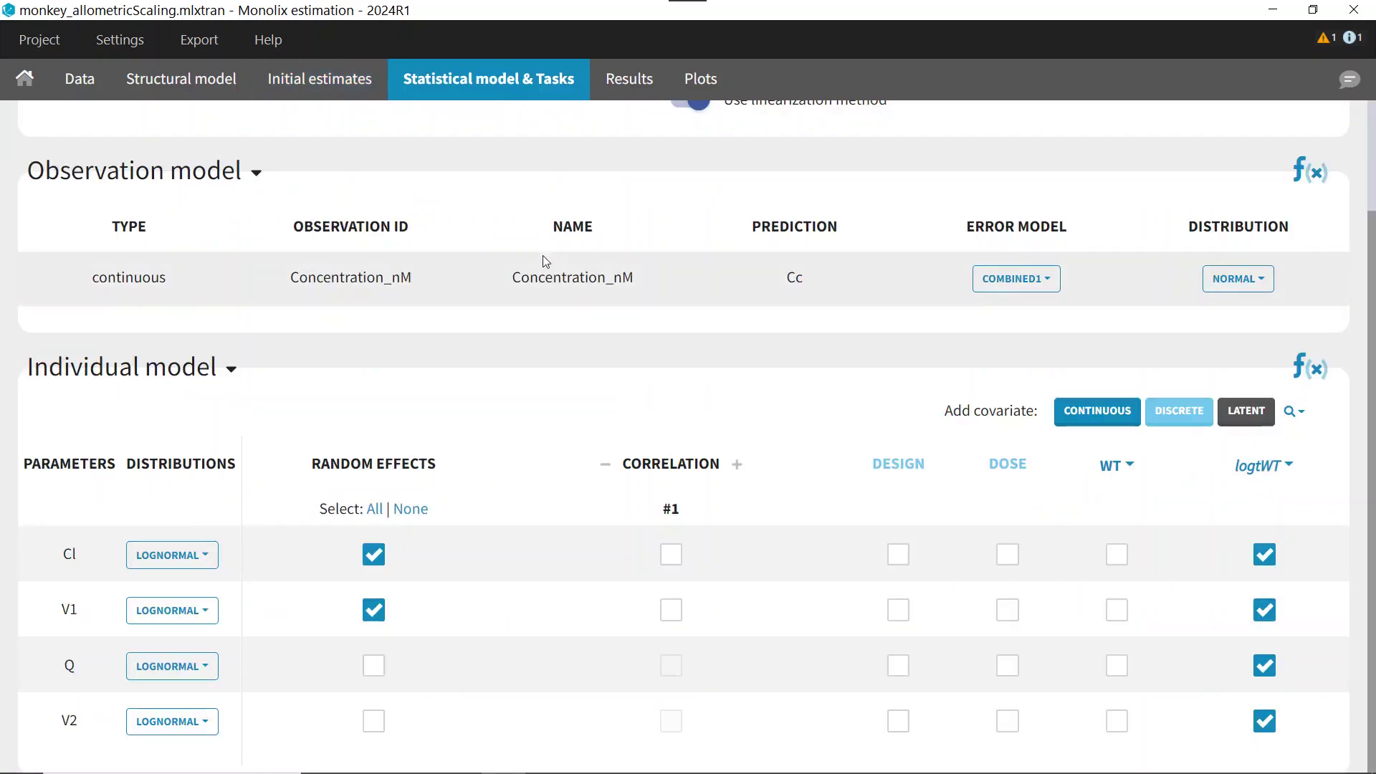
Review the population parameter estimates, then export the project with Simulx as target
scroll(543, 255, "up", 3)
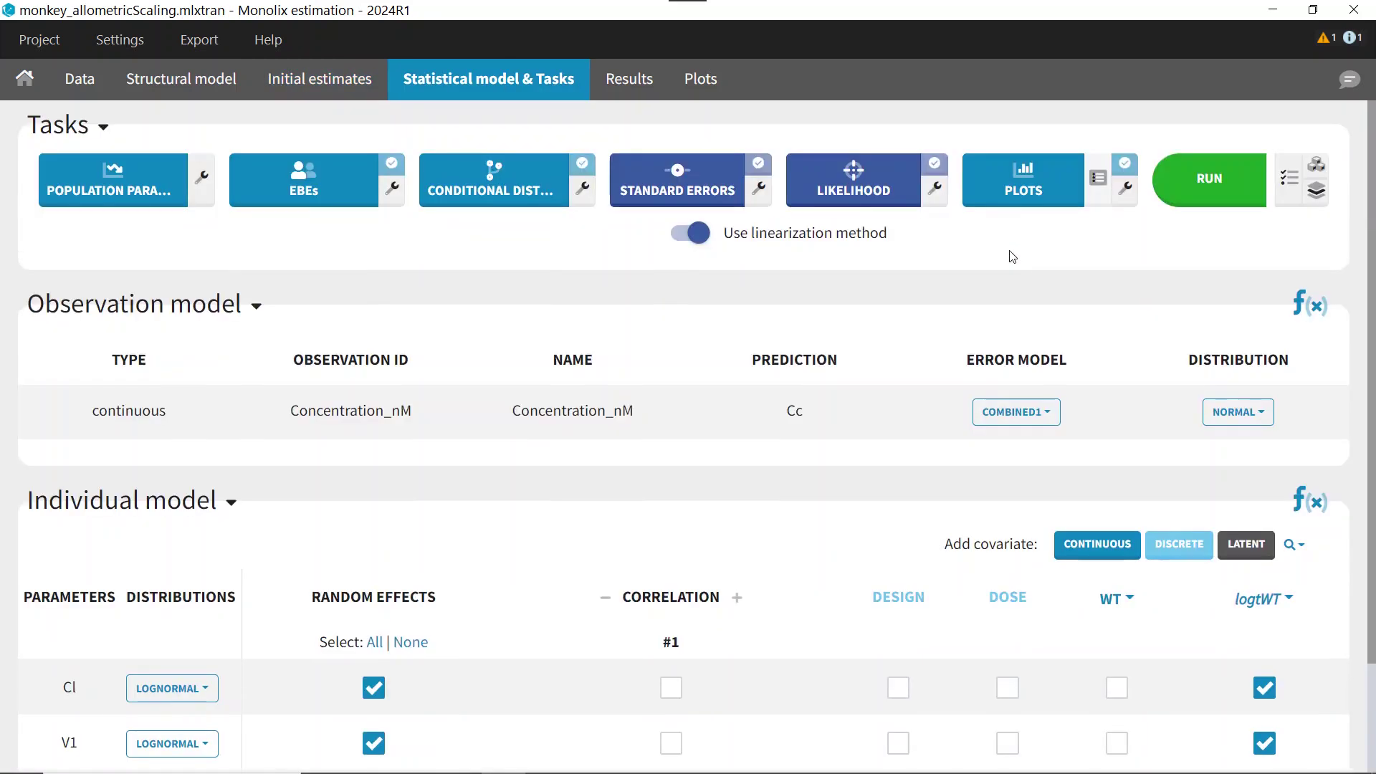
left_click(635, 79)
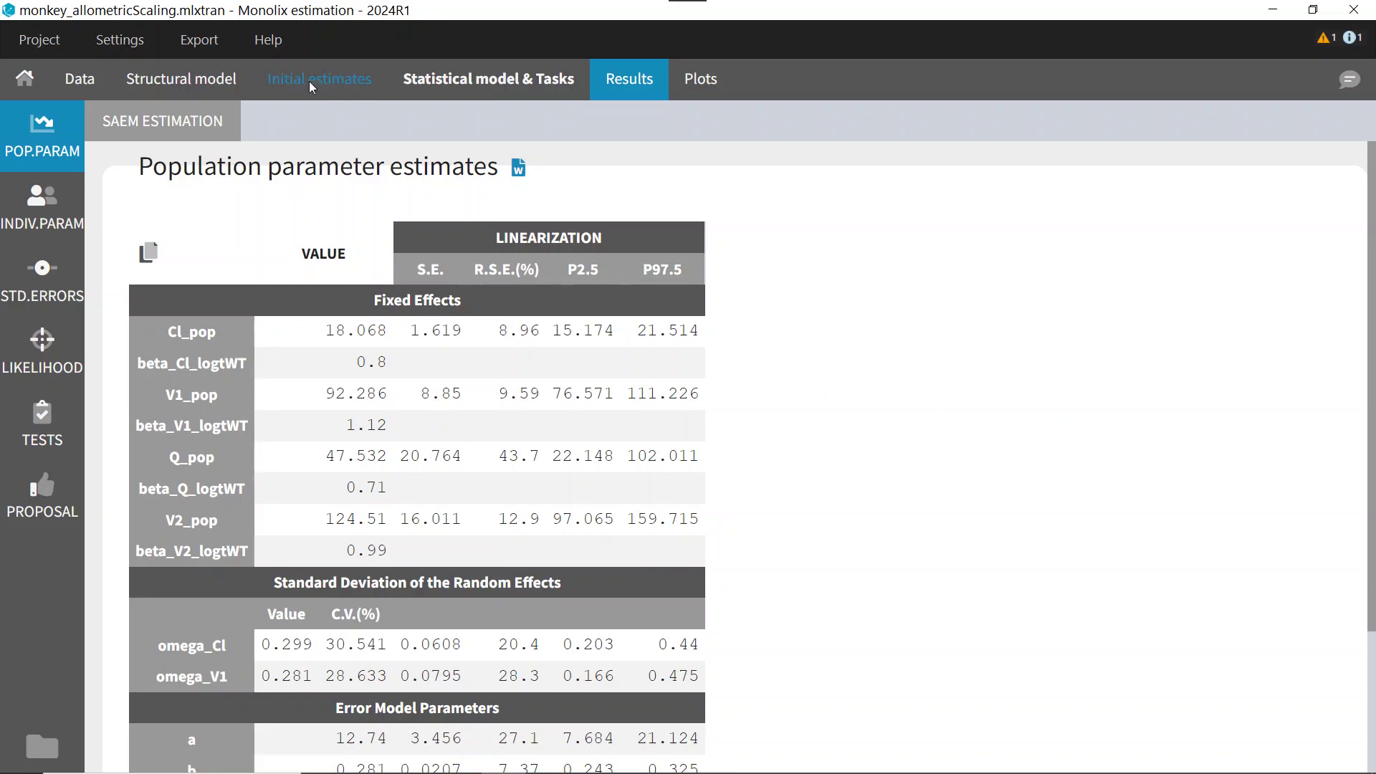
left_click(193, 43)
left_click(204, 73)
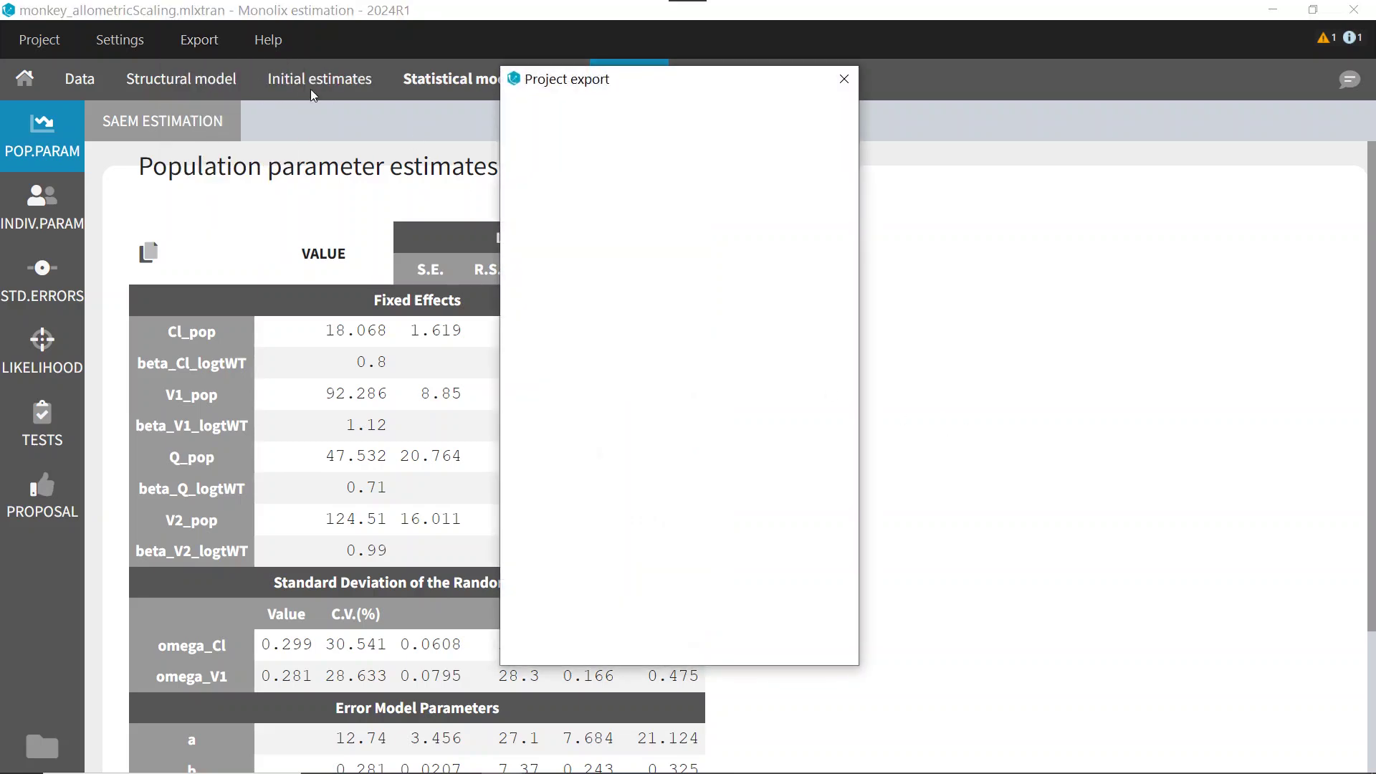
left_click(590, 273)
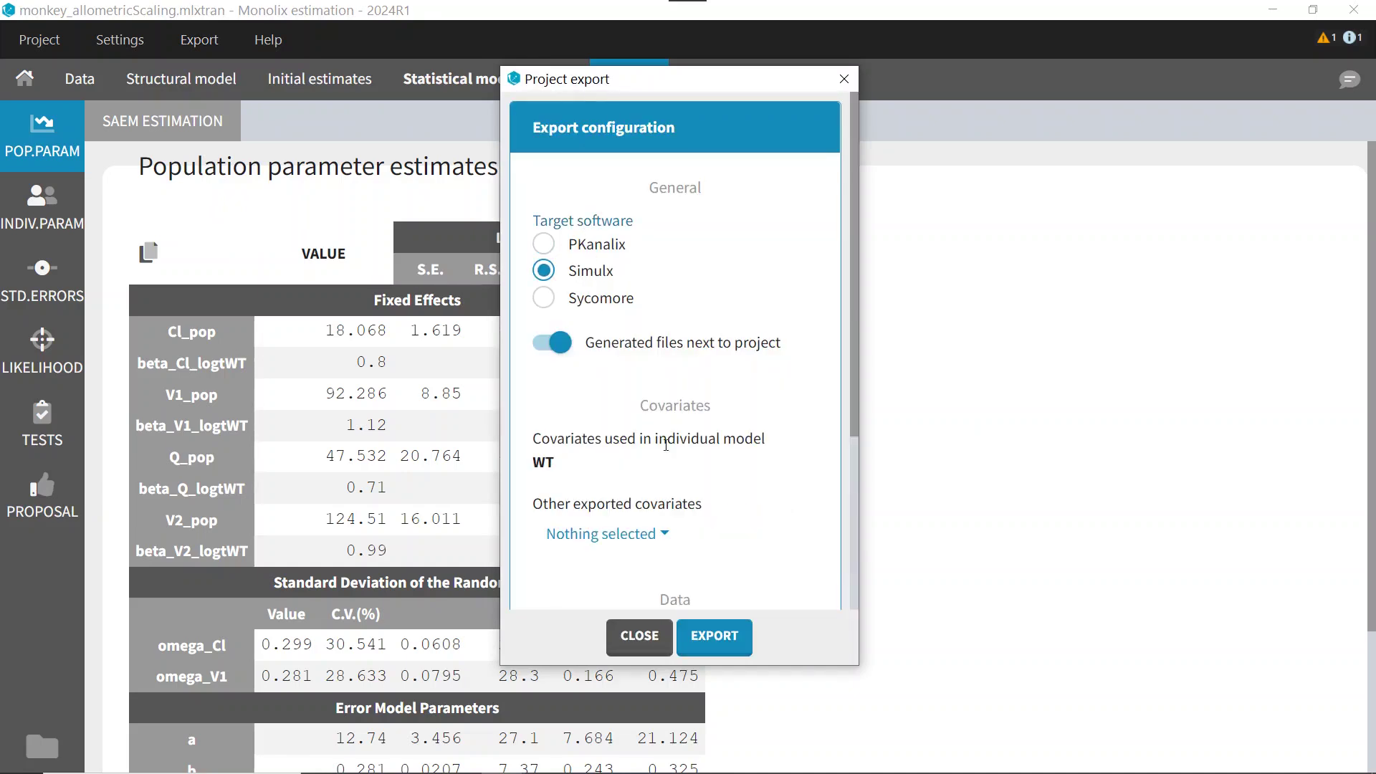
left_click(722, 626)
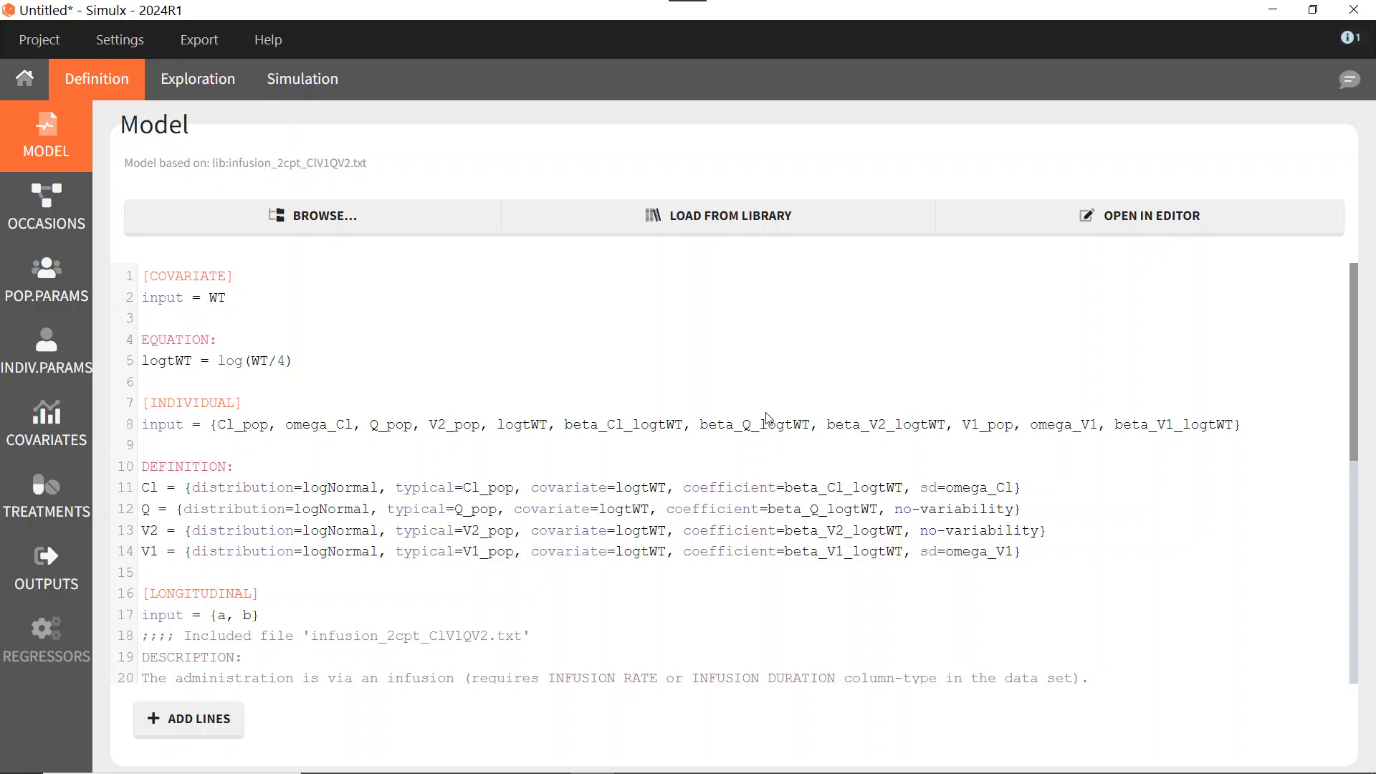
Create a manual covariate set named WT_human with WT = 70
left_click(84, 447)
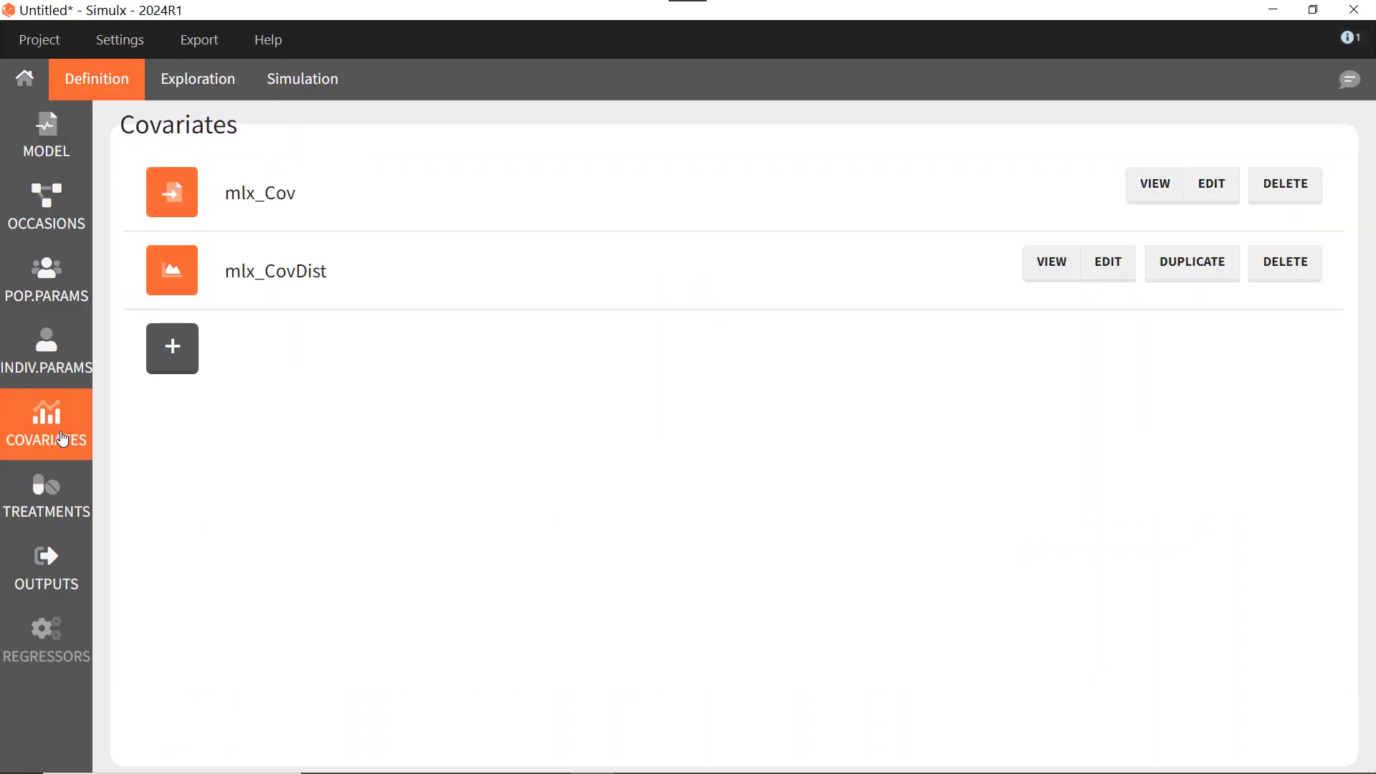
left_click(170, 348)
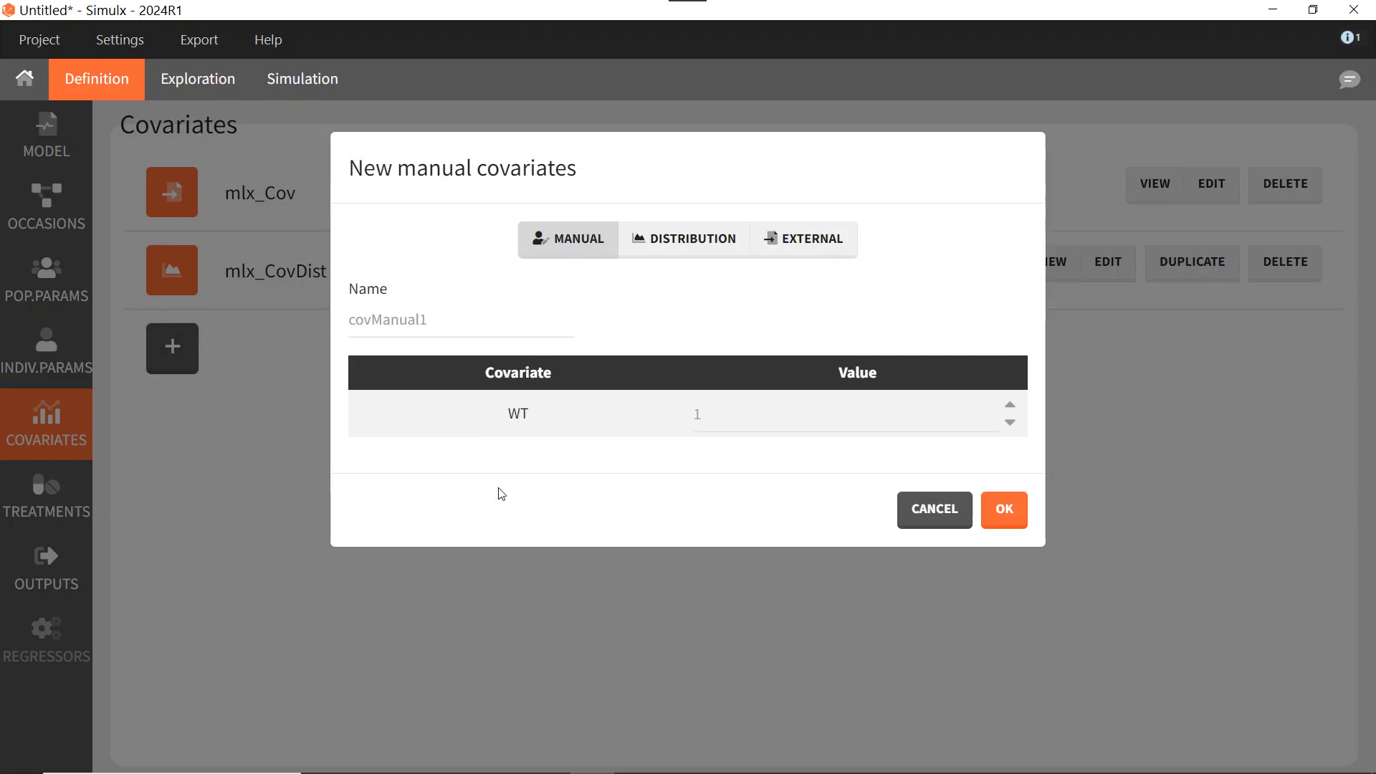
left_click(726, 412)
type("70")
left_click(464, 320)
type("WT_human")
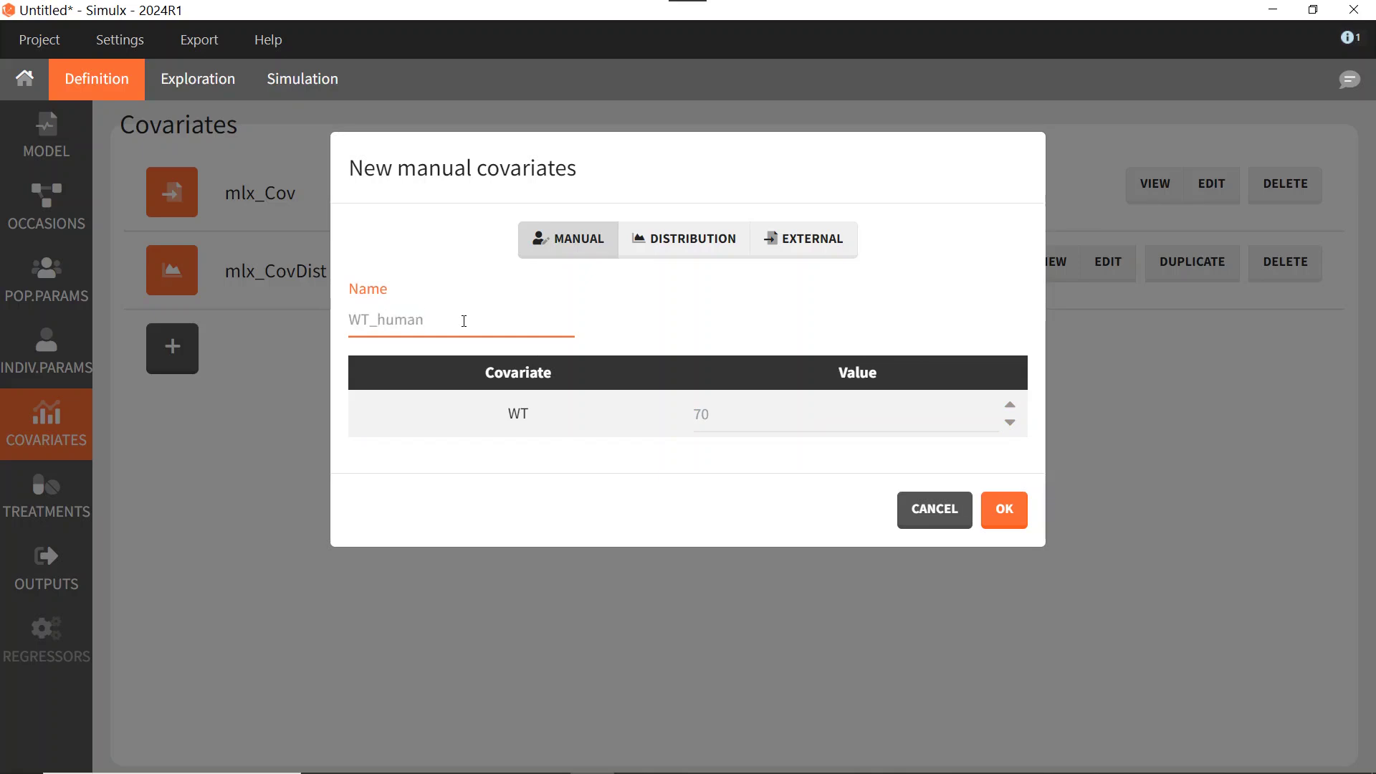
left_click(1003, 512)
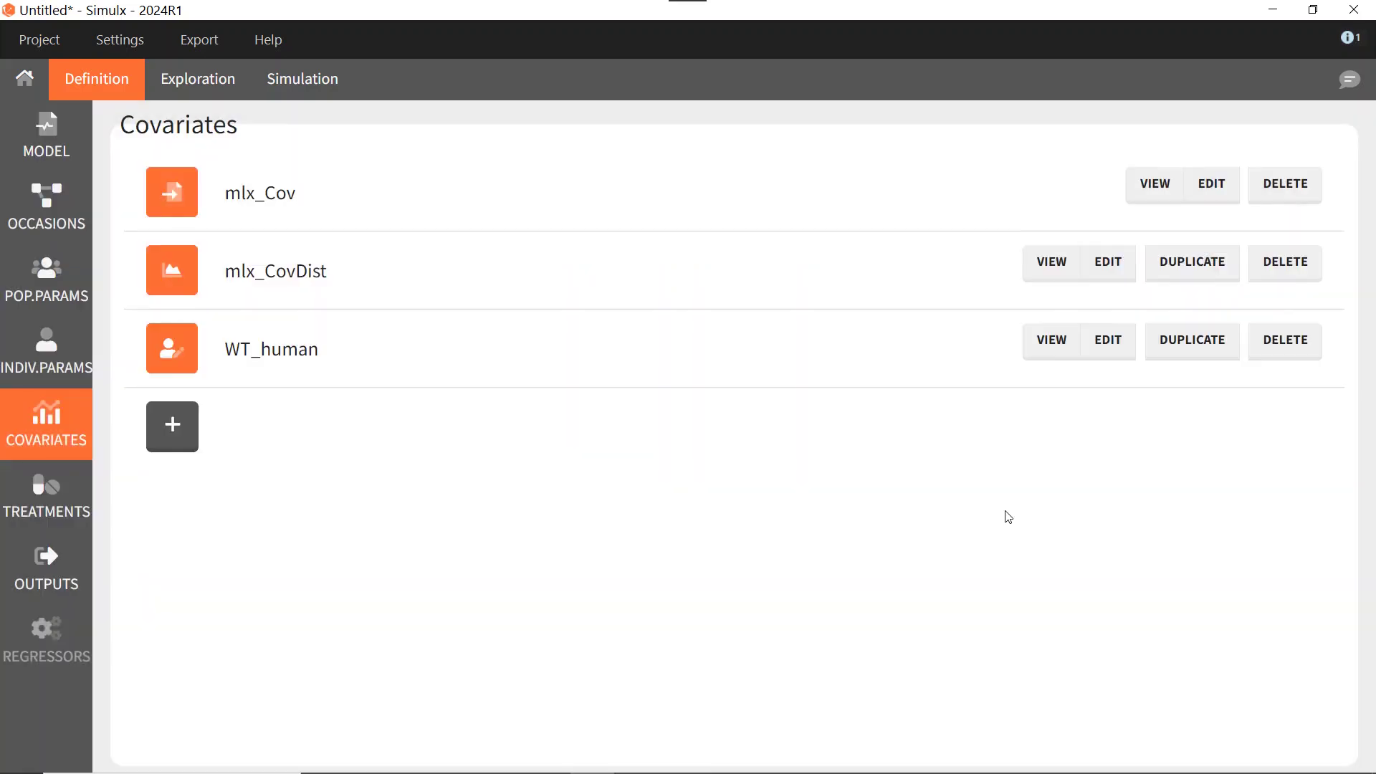
Select WT_human as the covariate set for the simulation
left_click(316, 80)
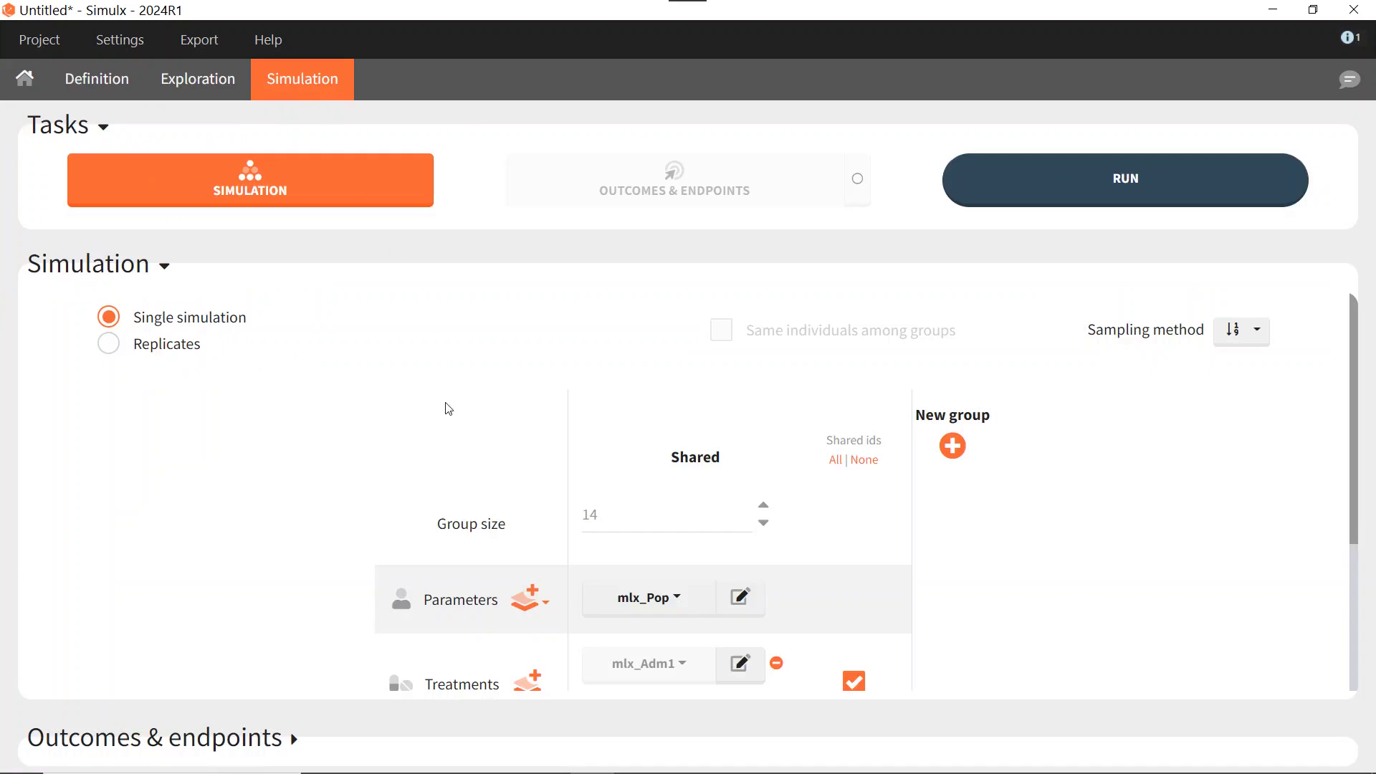
scroll(636, 648, "down", 3)
left_click(660, 648)
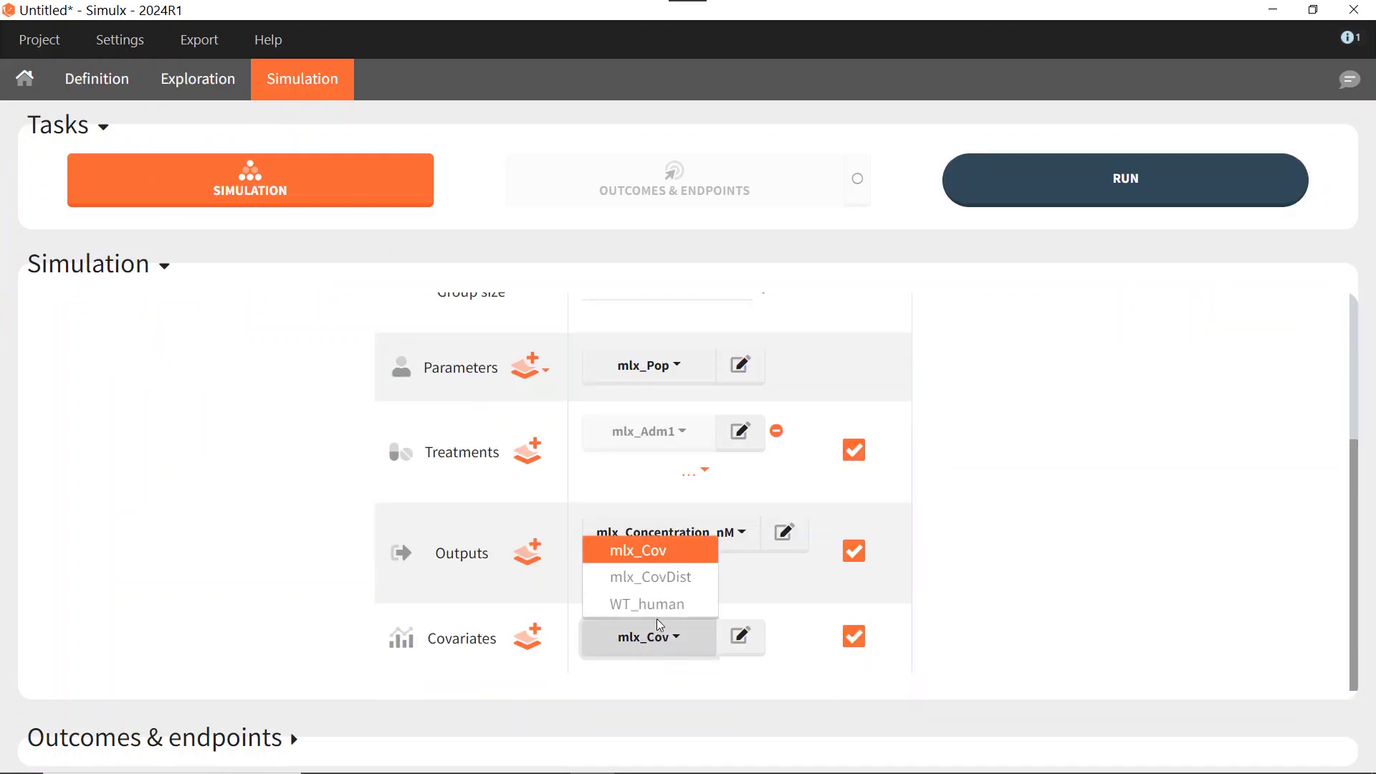
left_click(661, 604)
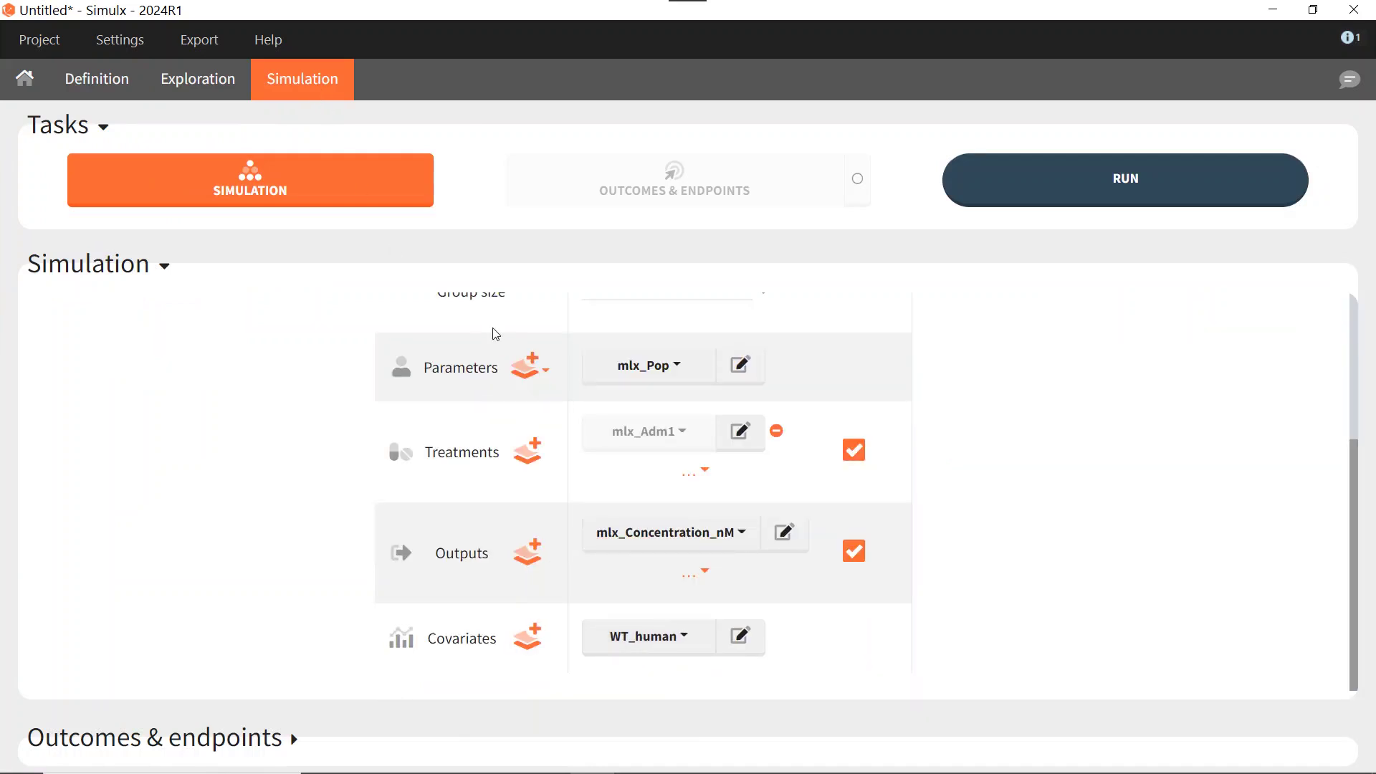
Use the mlx_Typical parameter set and review its values, with omegas of 0
left_click(649, 380)
left_click(661, 428)
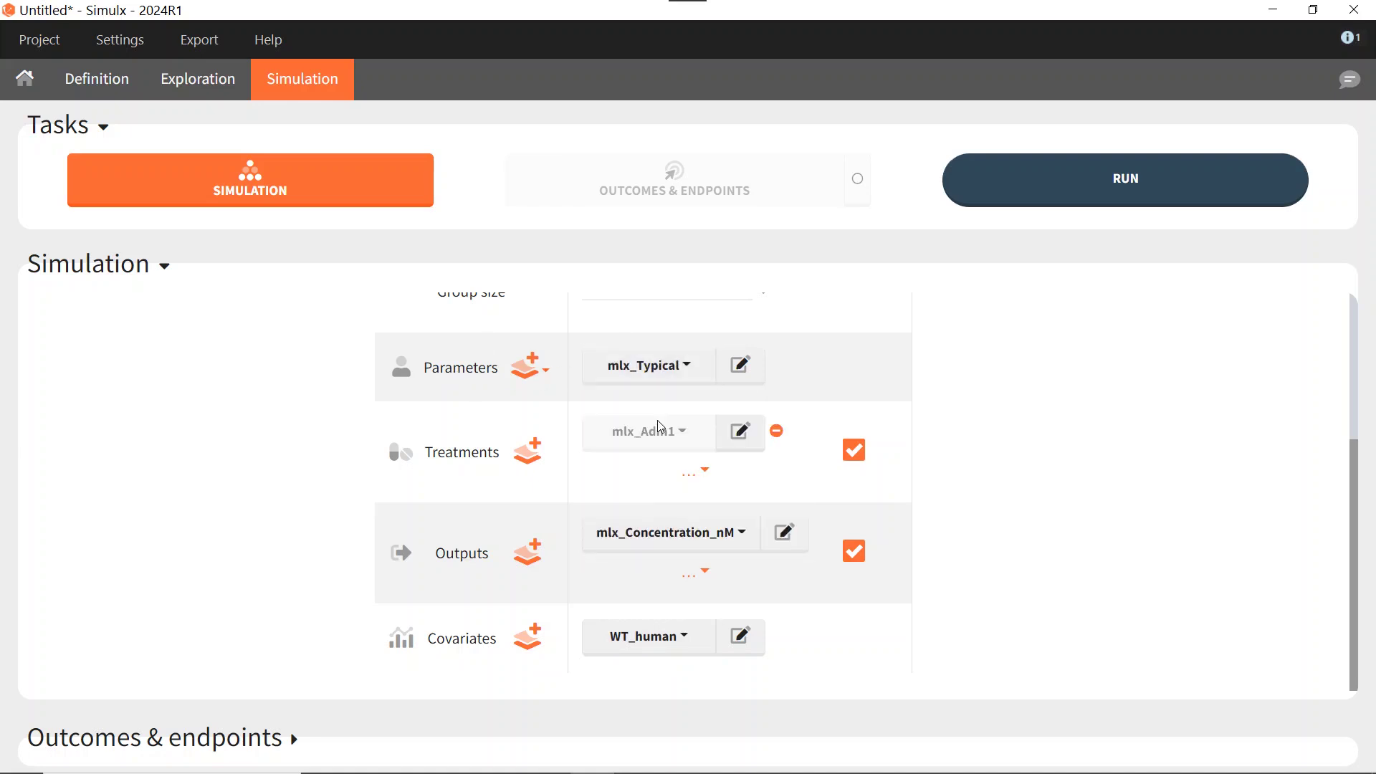
left_click(742, 367)
scroll(645, 452, "down", 2)
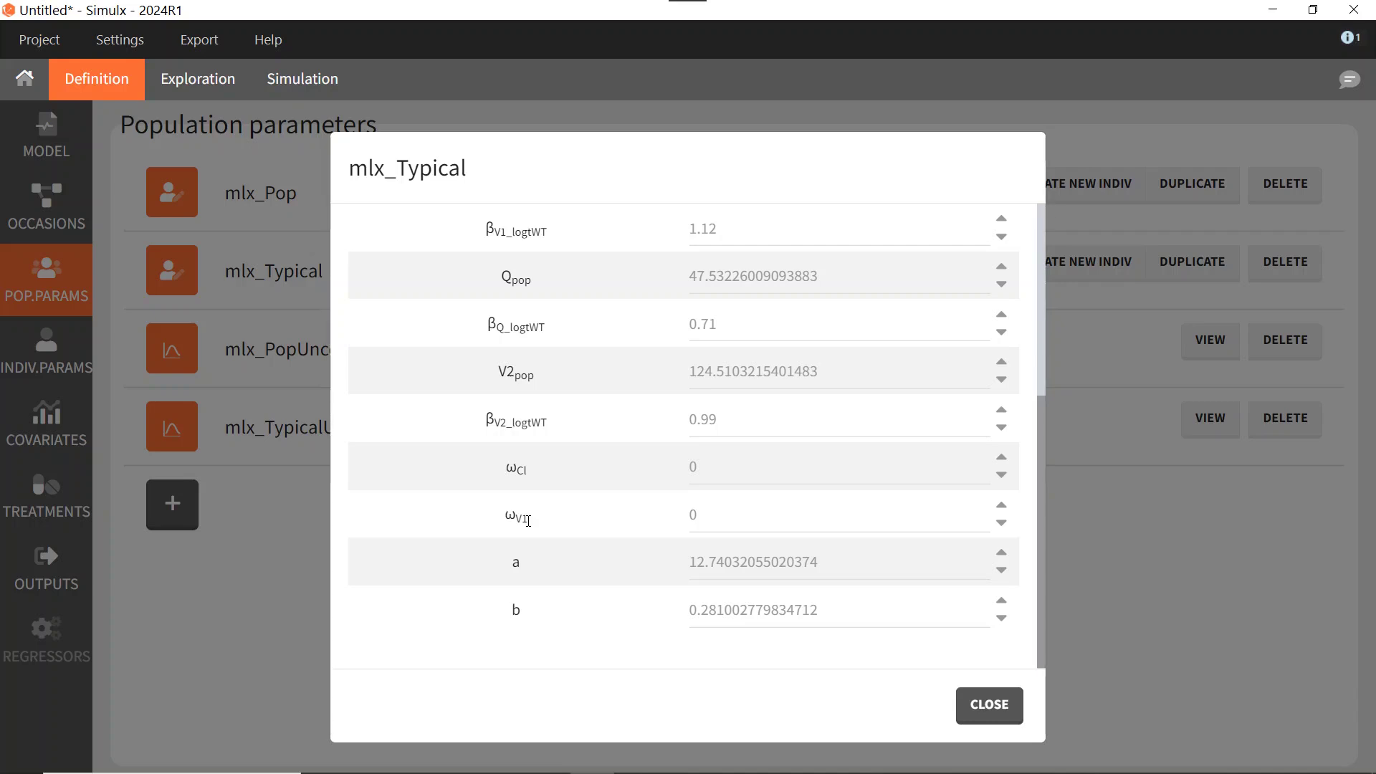
left_click(989, 706)
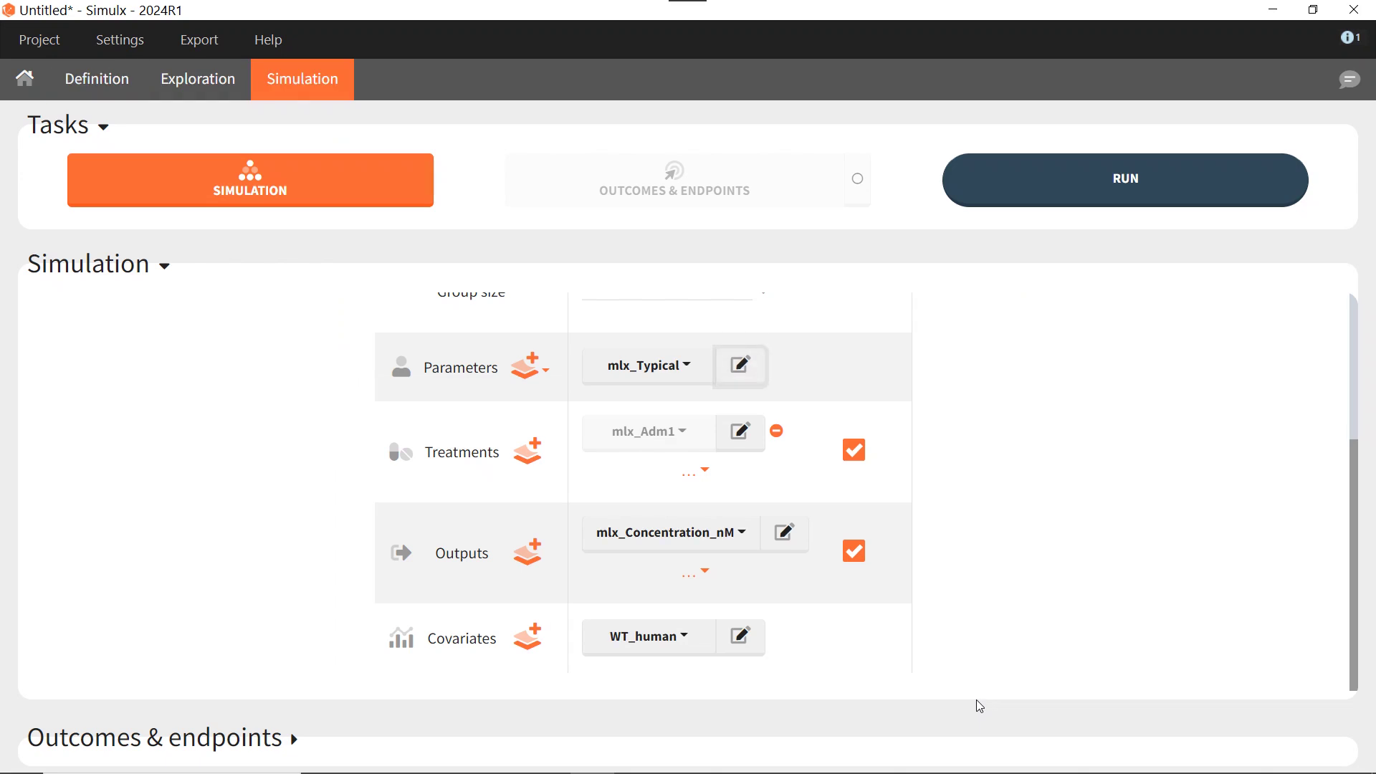
scroll(718, 472, "up", 3)
Set group size to 1, output mlx_Cc, and remove the mlx_Adm1 treatment
double_click(655, 522)
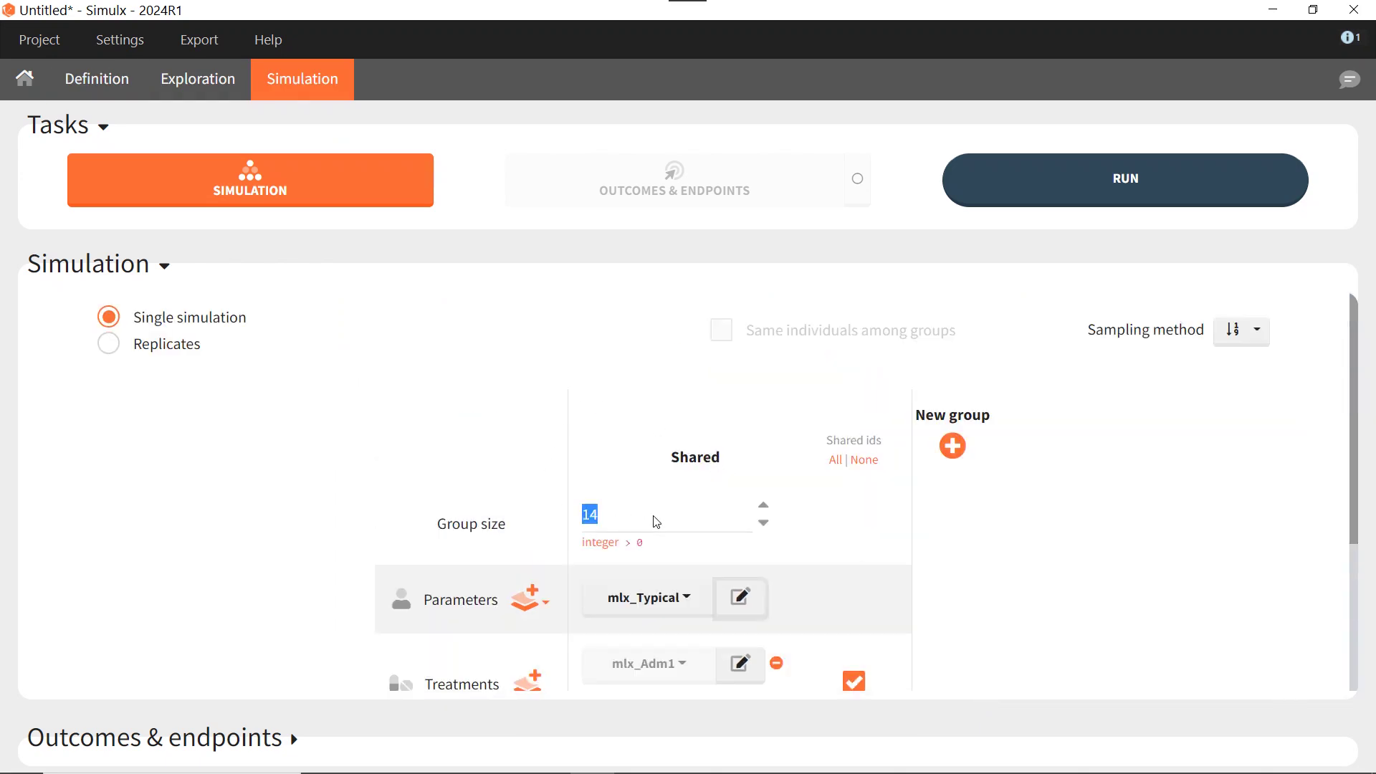
type("1")
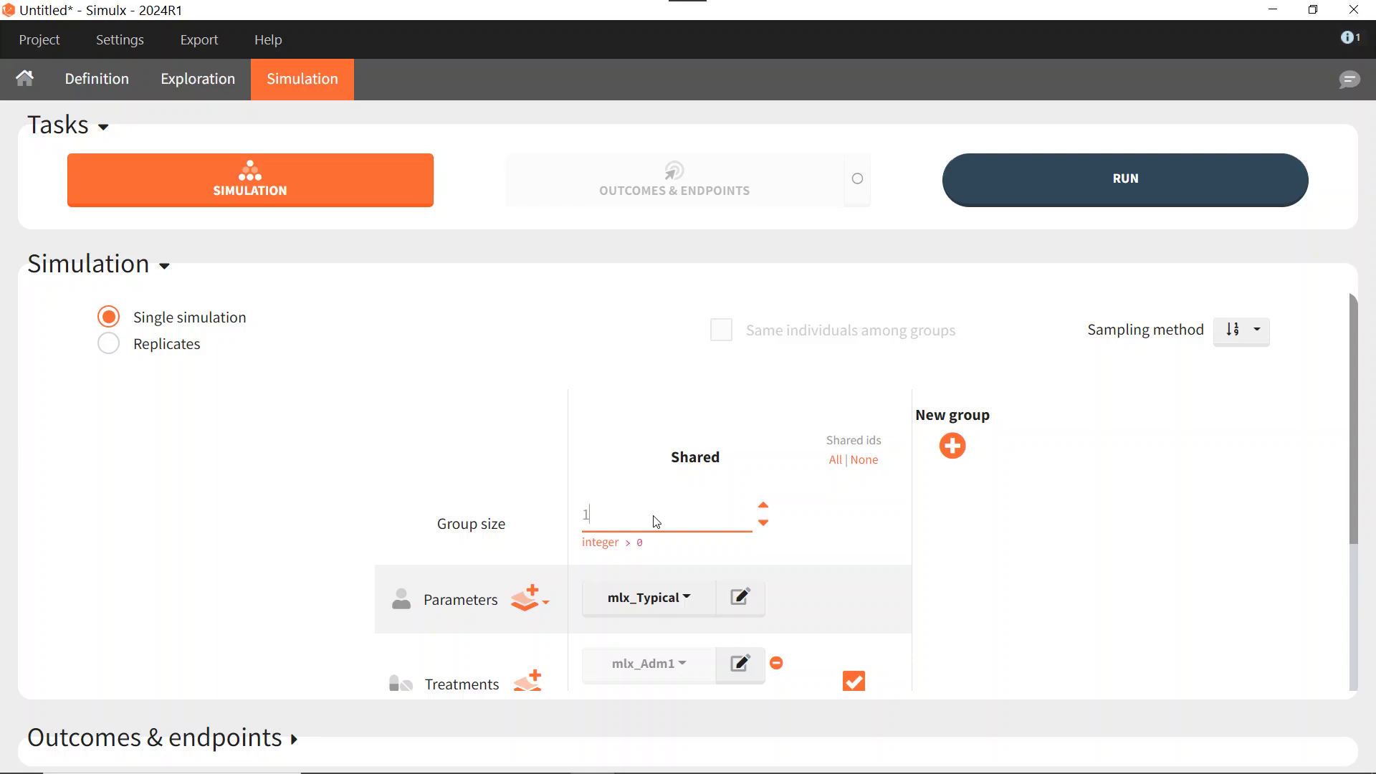
scroll(384, 491, "down", 3)
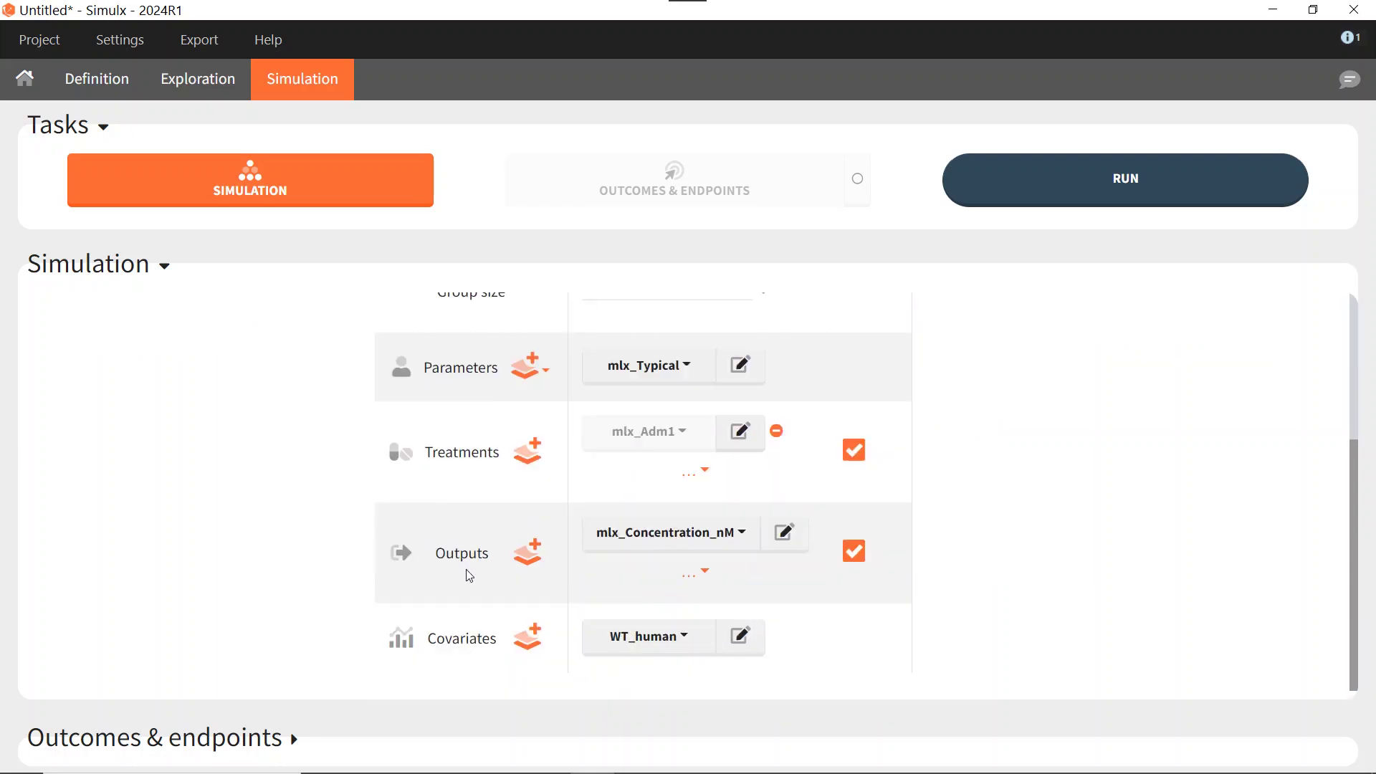
left_click(701, 542)
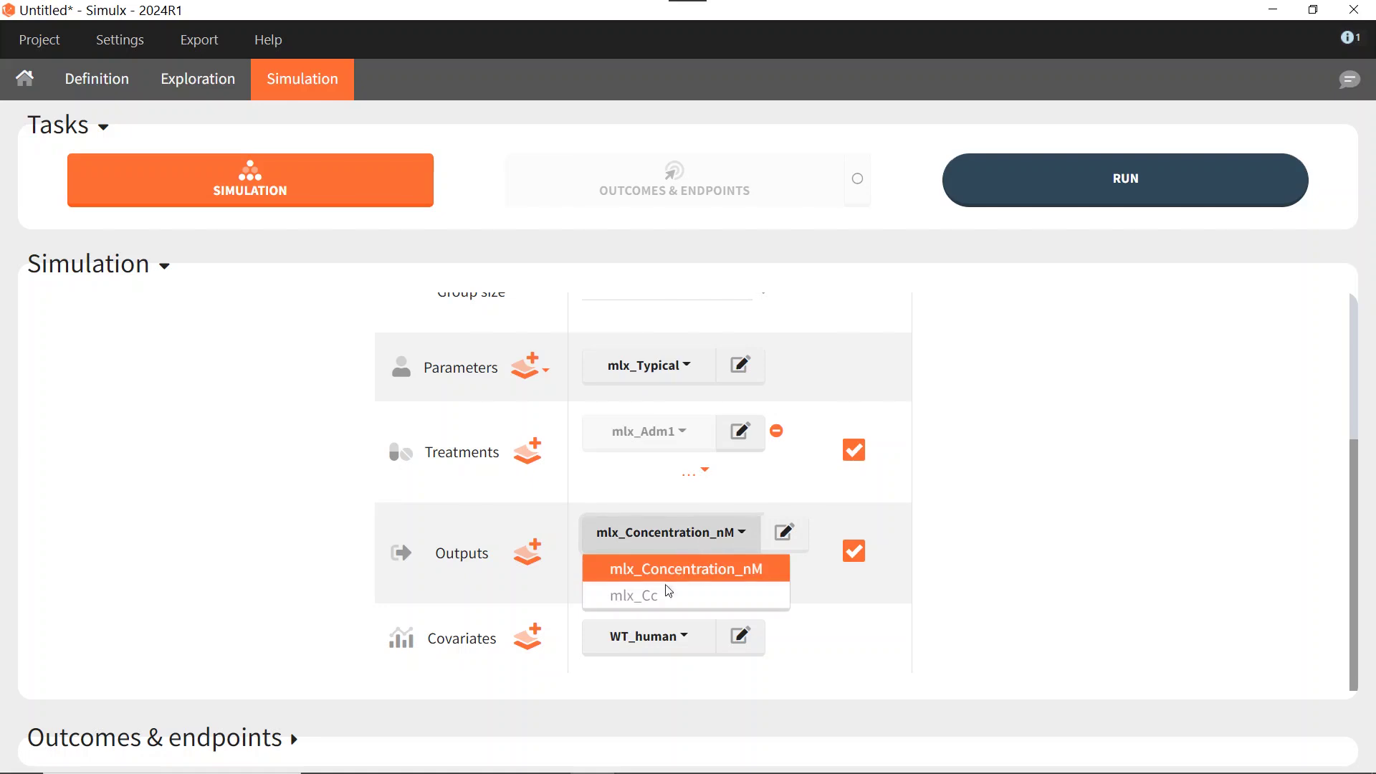
left_click(667, 597)
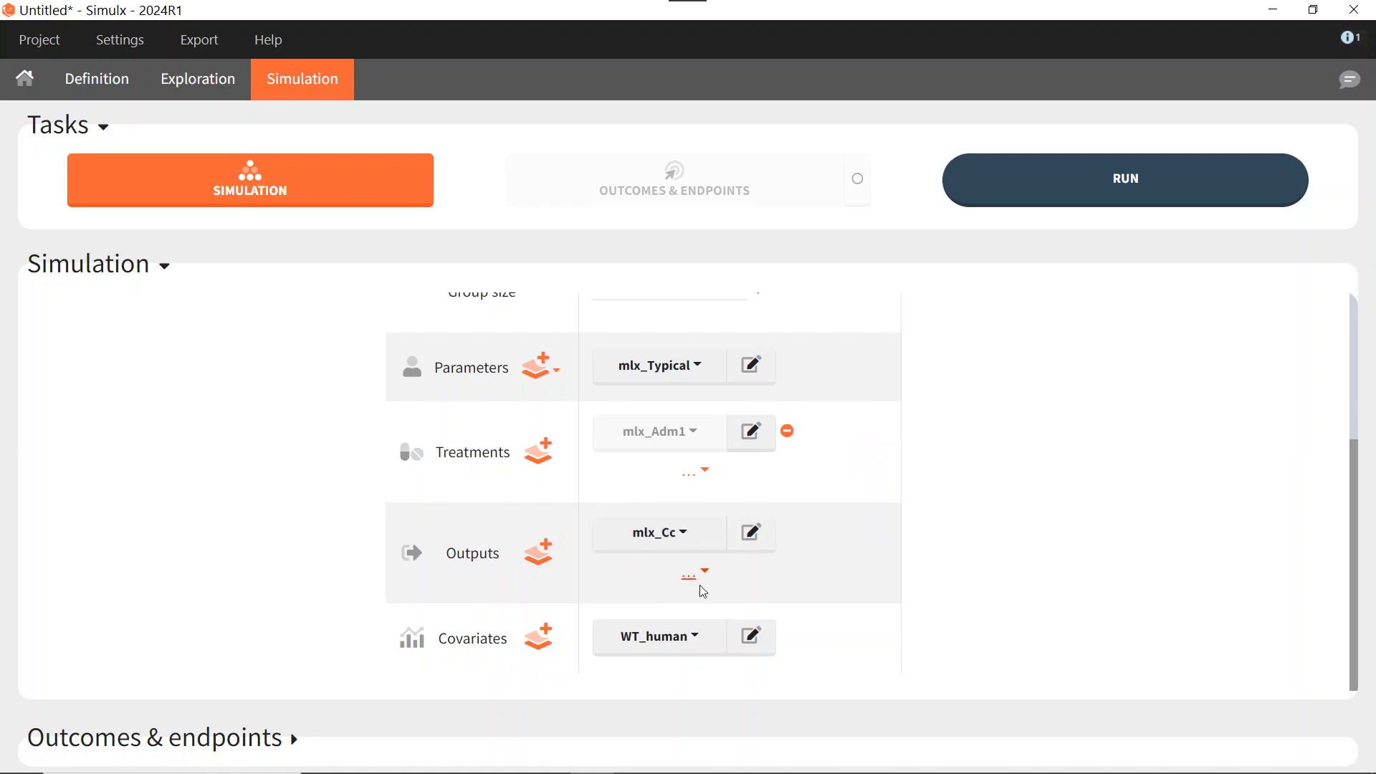
left_click(788, 432)
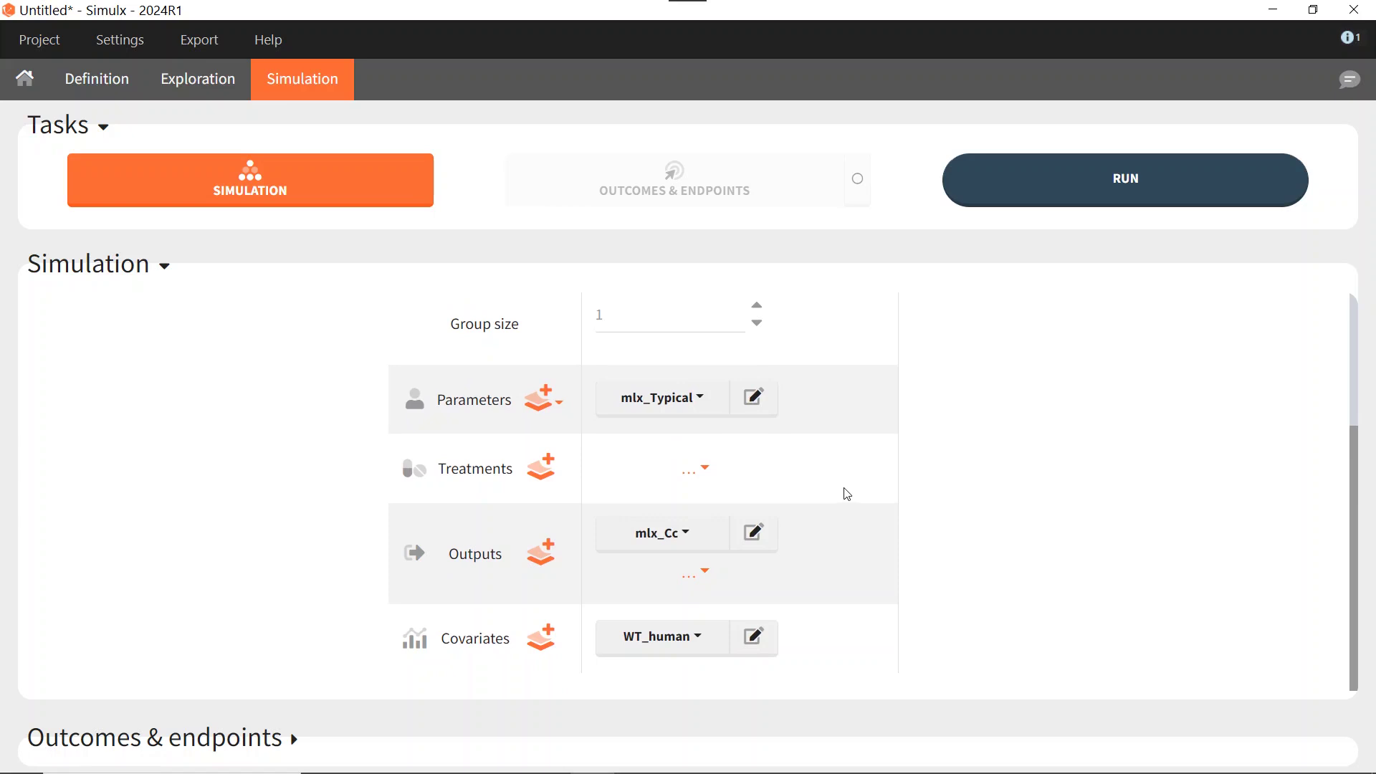
Run the simulation and confirm individual parameters Cl 178.38, V1 2276.88, Q 362.7, V2 2117.45
left_click(1047, 181)
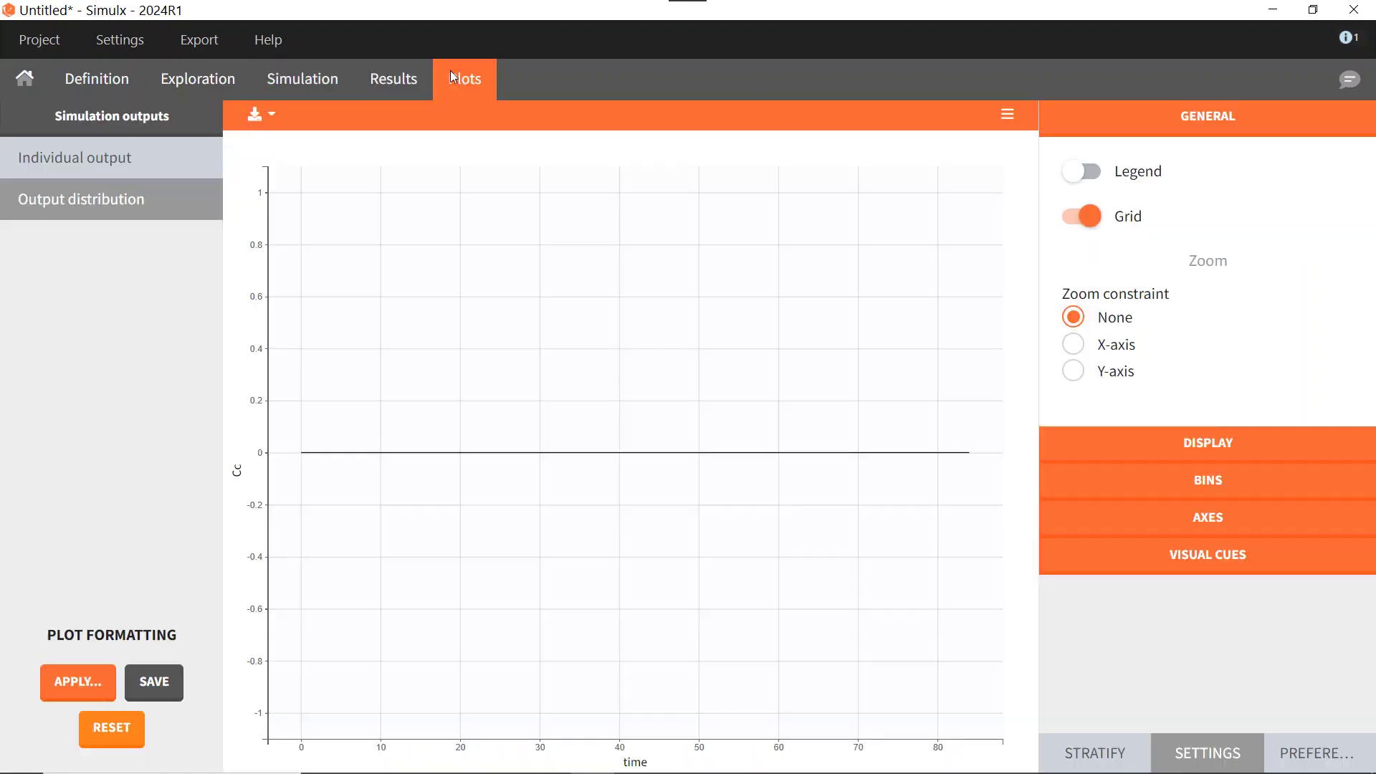
left_click(410, 85)
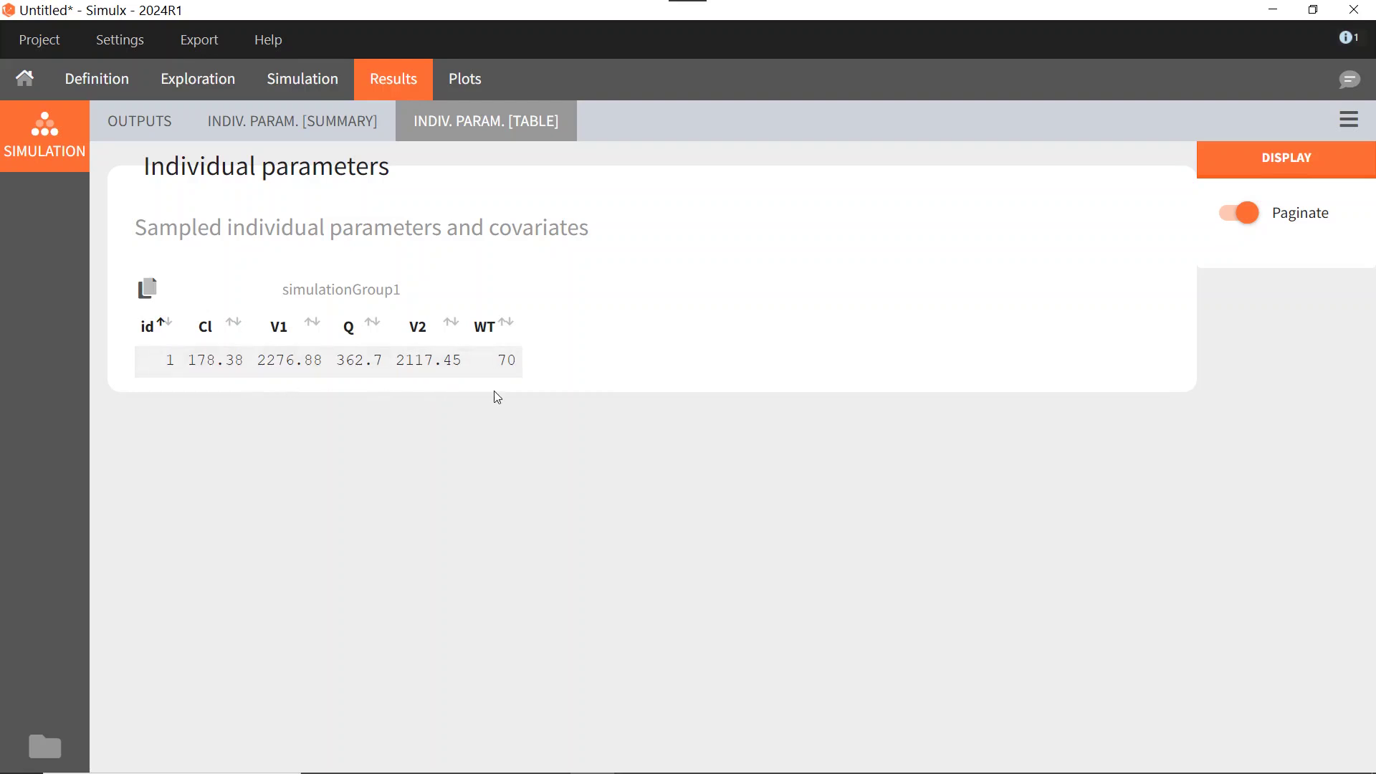
left_click(303, 79)
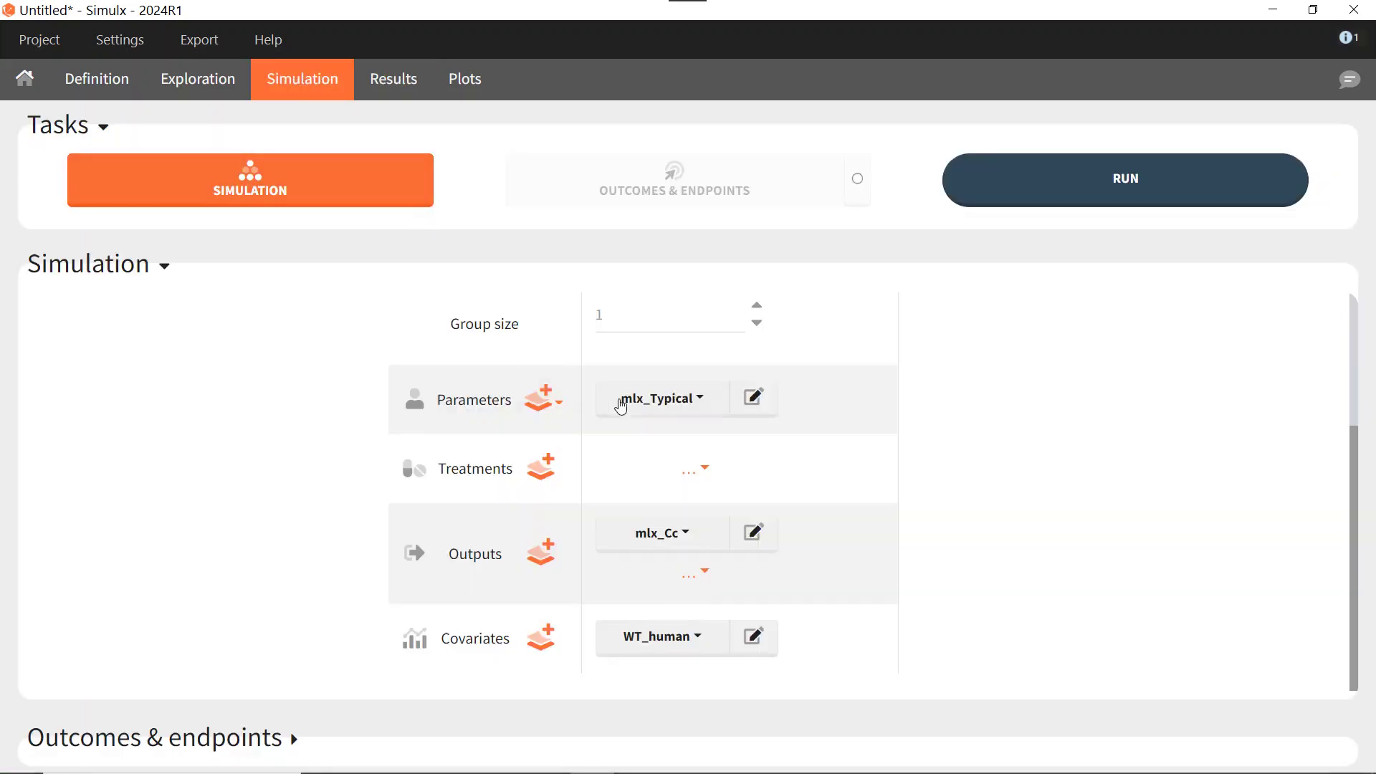
Add regular treatment trtRegular1 of 1000000 every 24 h for 7 doses, then rerun
left_click(546, 467)
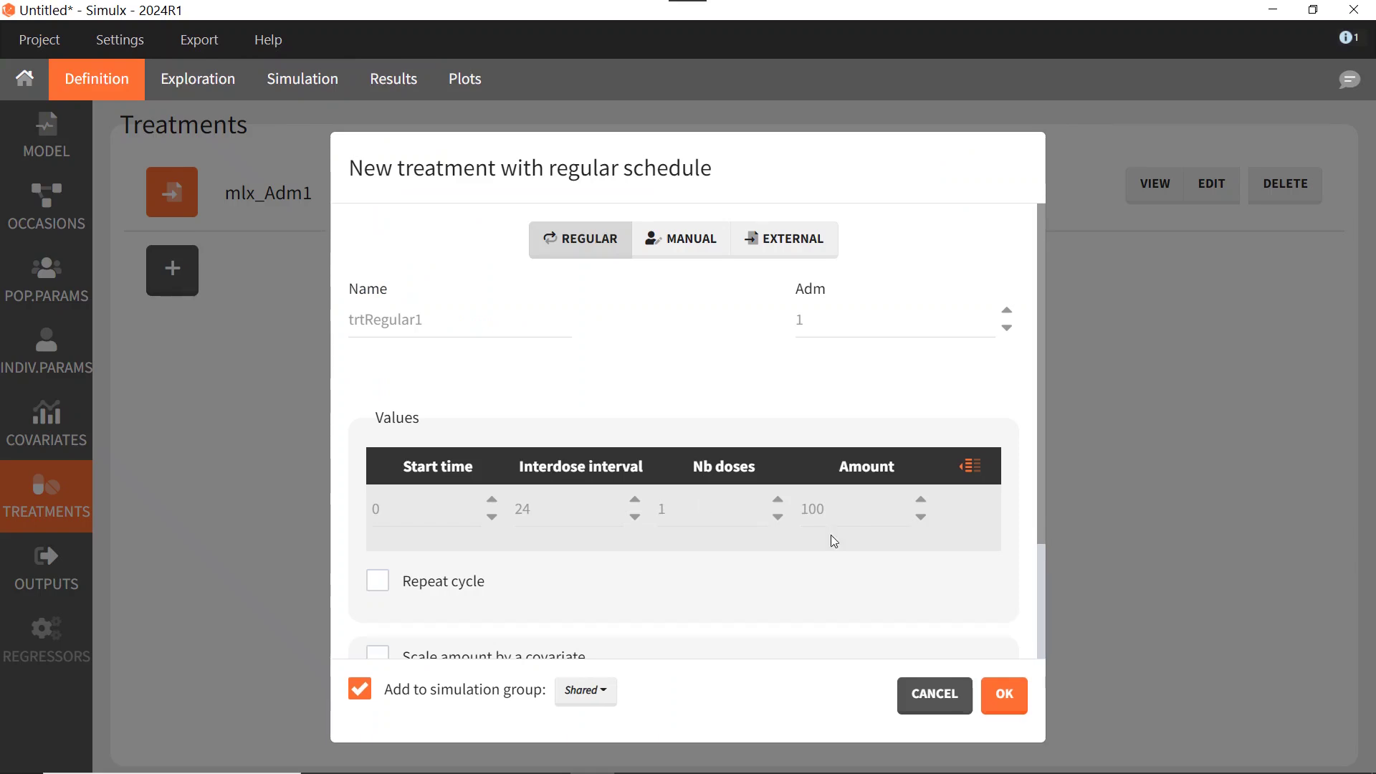
left_click(863, 509)
type("0000")
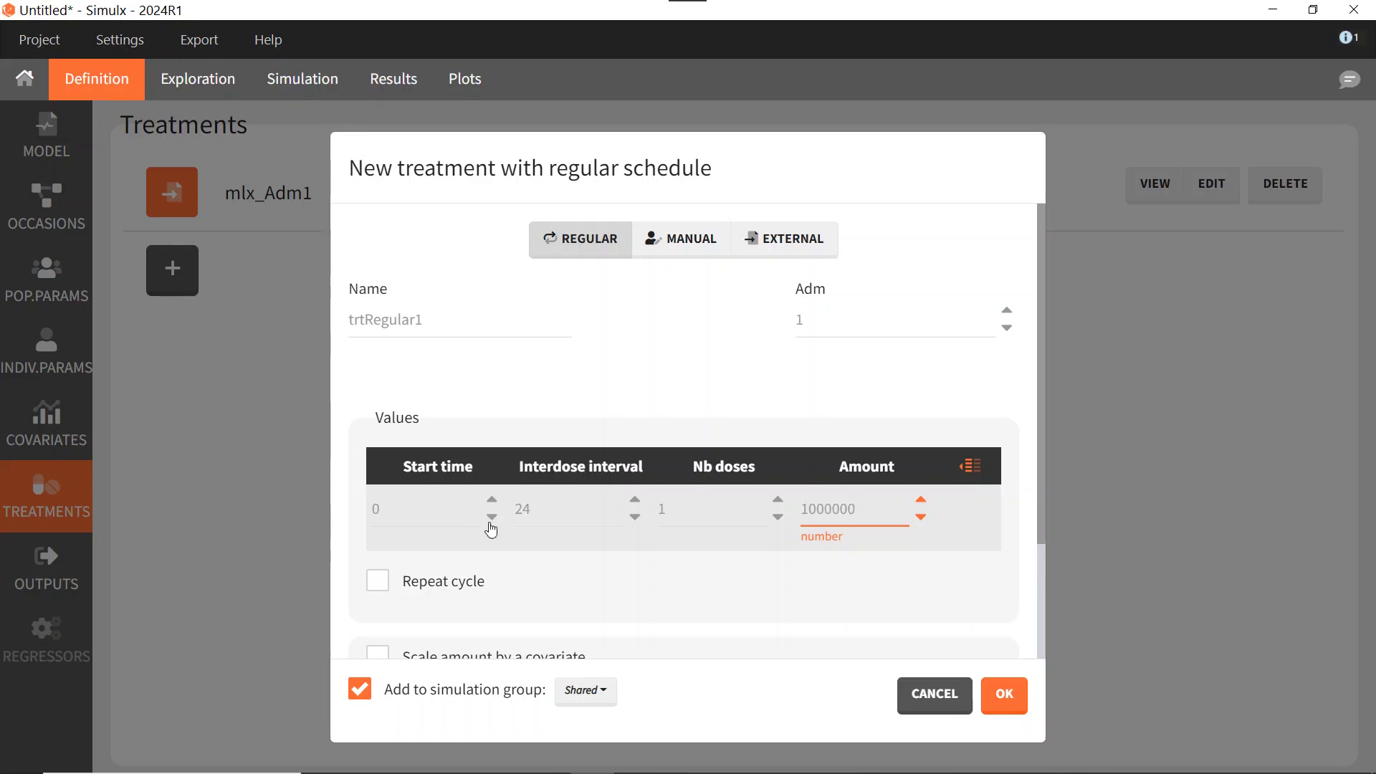
double_click(678, 508)
type("7")
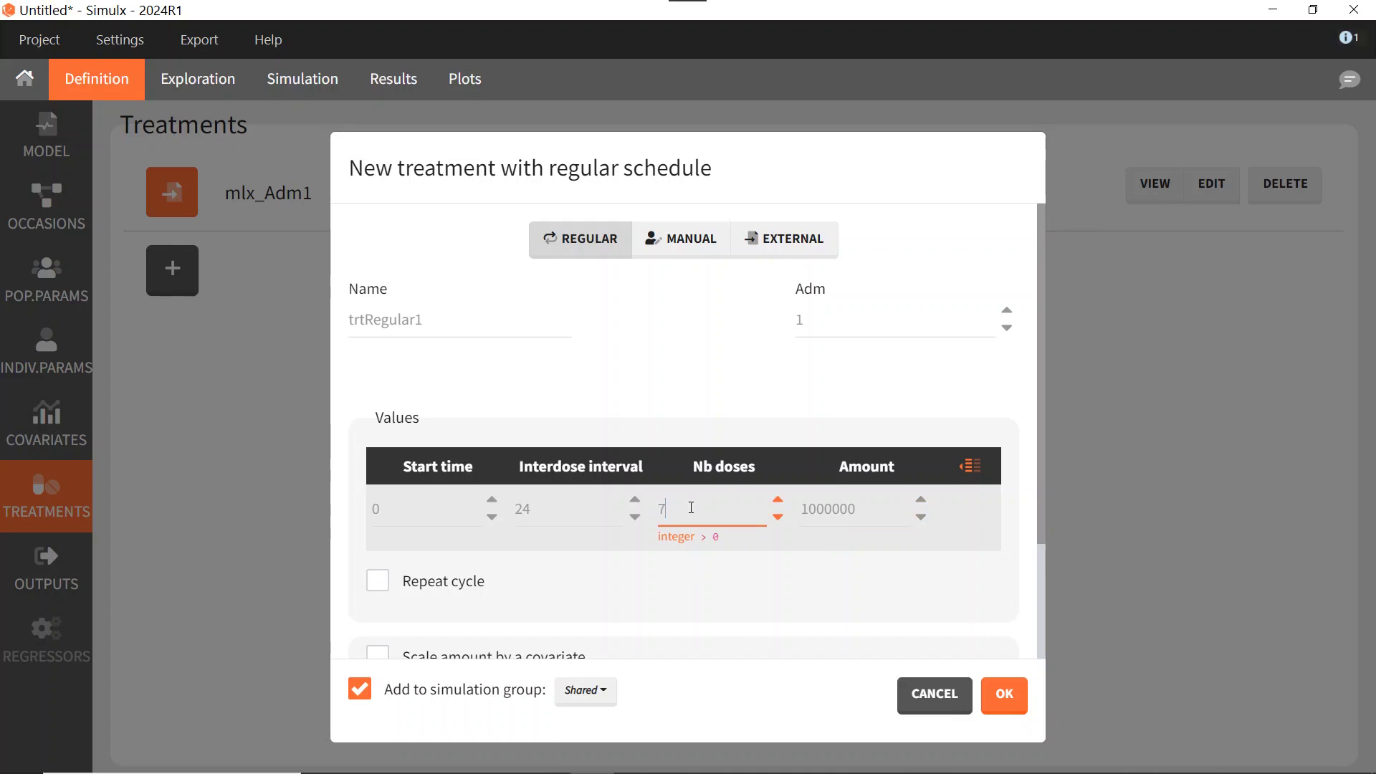
left_click(703, 396)
left_click(1001, 698)
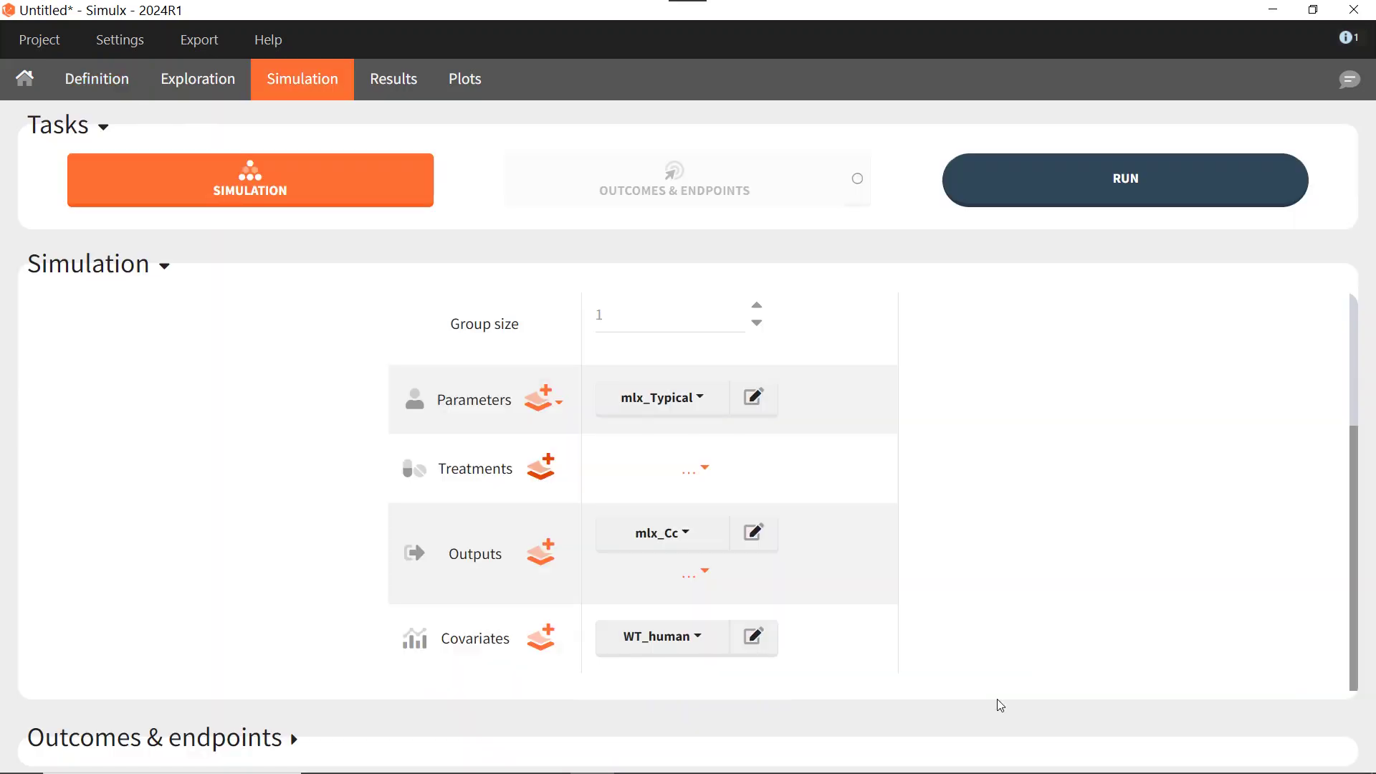
left_click(1052, 206)
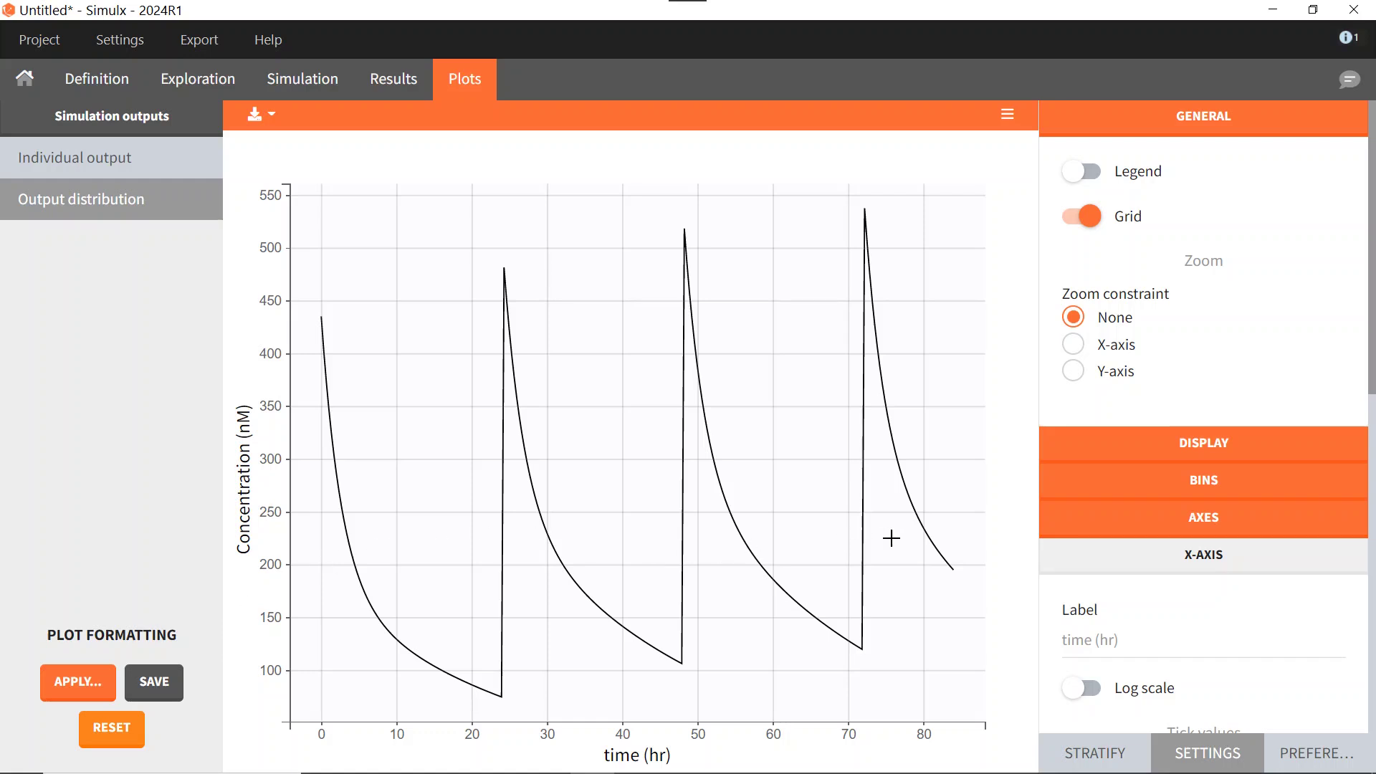